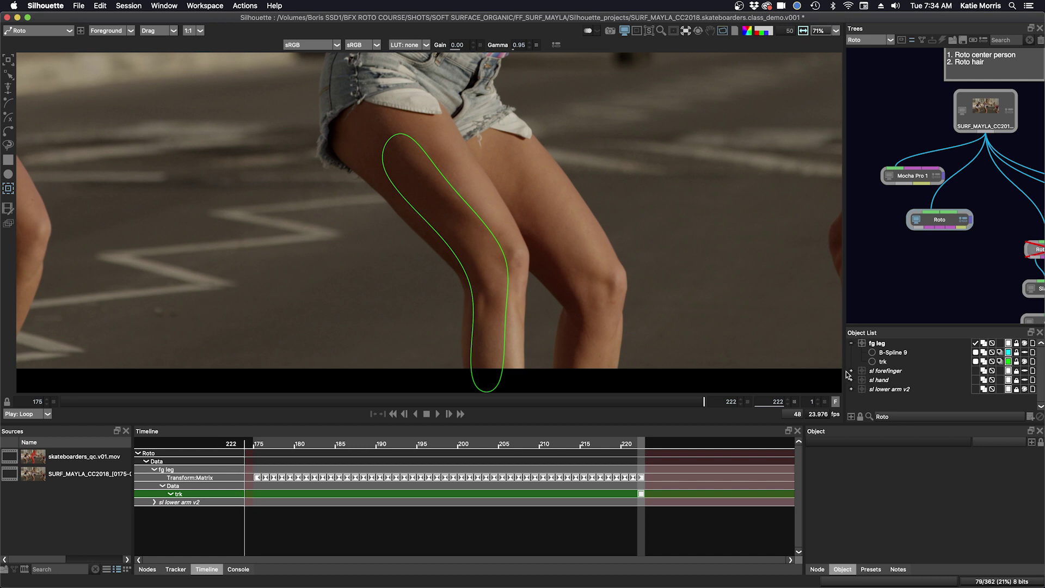
# Scrub back and forth through the shot to check how the trk shape follows the foreground leg, ending at frame 222
pyautogui.moveTo(637, 444)
pyautogui.mouseDown()
pyautogui.moveTo(560, 447)
pyautogui.moveTo(642, 444)
pyautogui.mouseUp()
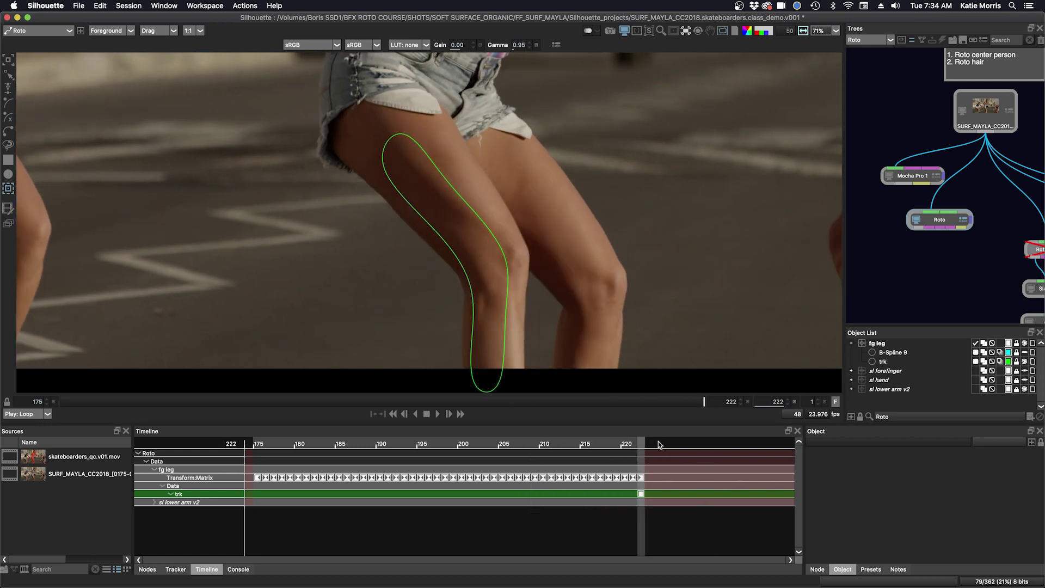
pyautogui.click(176, 569)
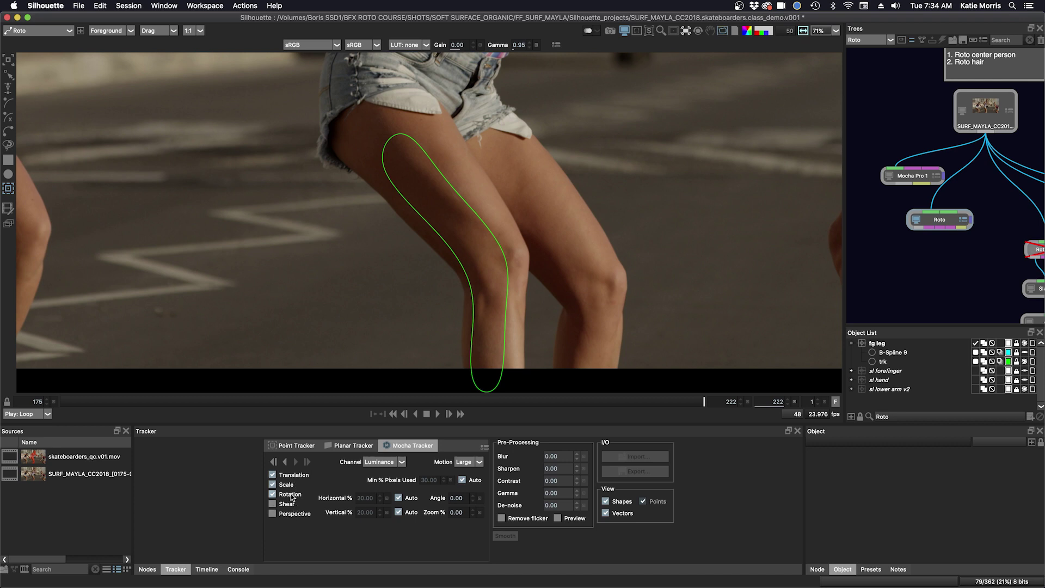
pyautogui.click(205, 569)
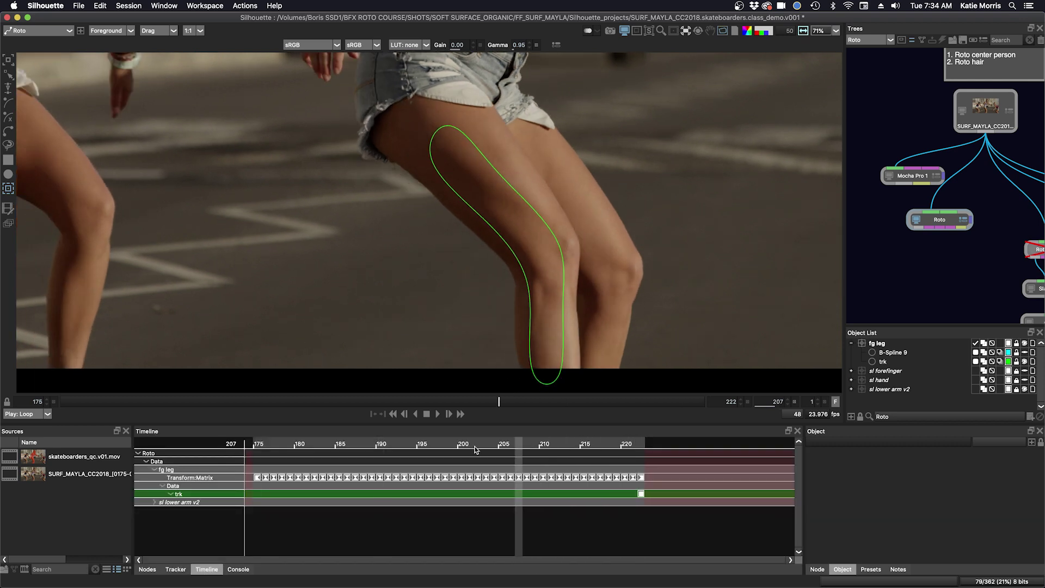
pyautogui.moveTo(641, 446)
pyautogui.mouseDown()
pyautogui.moveTo(261, 446)
pyautogui.moveTo(643, 433)
pyautogui.mouseUp()
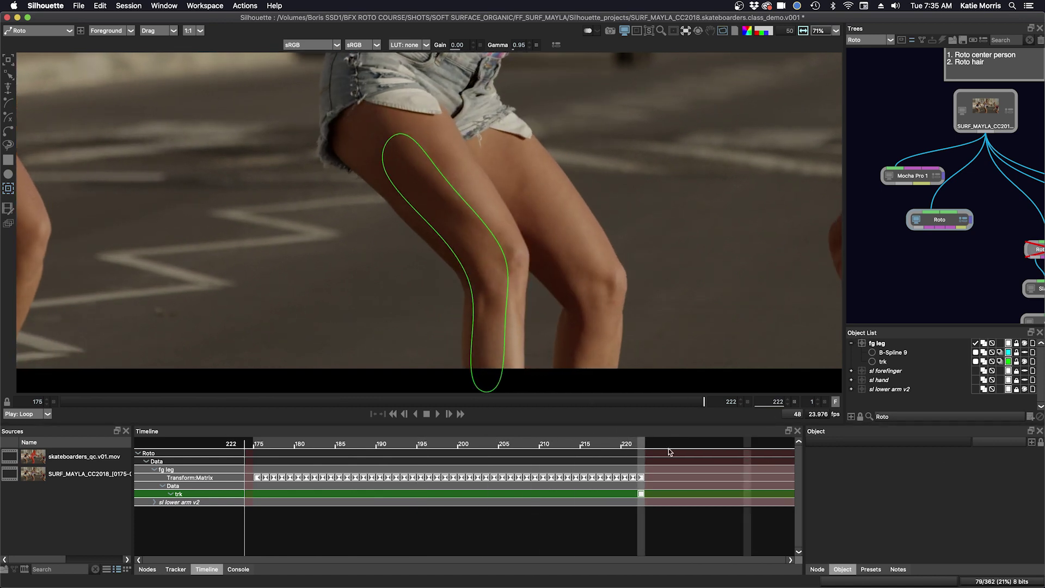
pyautogui.moveTo(639, 445)
pyautogui.mouseDown()
pyautogui.moveTo(259, 445)
pyautogui.moveTo(643, 430)
pyautogui.mouseUp()
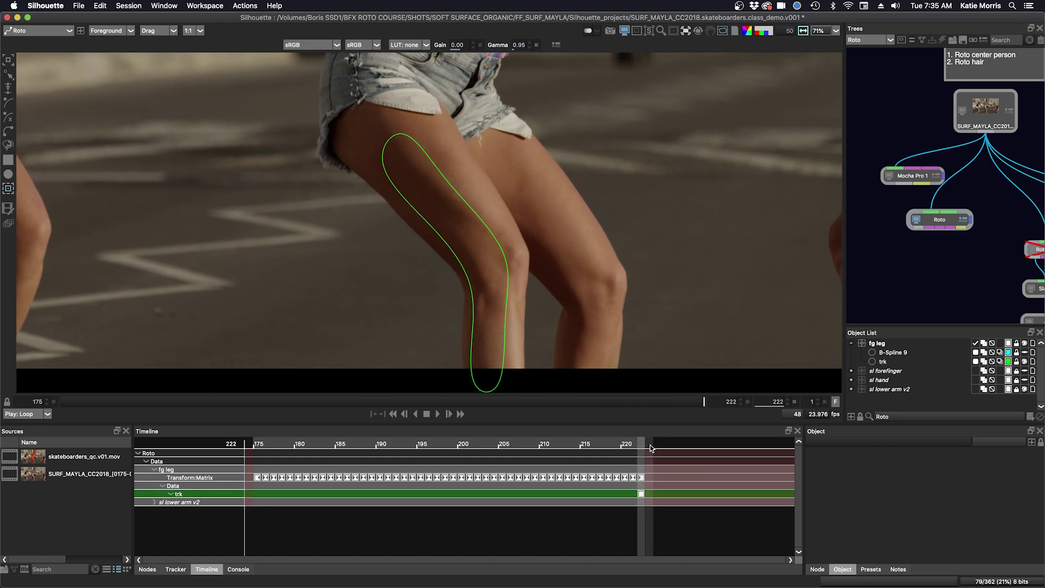
# Display the B-Spline 9 shape instead of trk, and stabilize the viewer on the Roto node's fg leg layer
pyautogui.click(1024, 353)
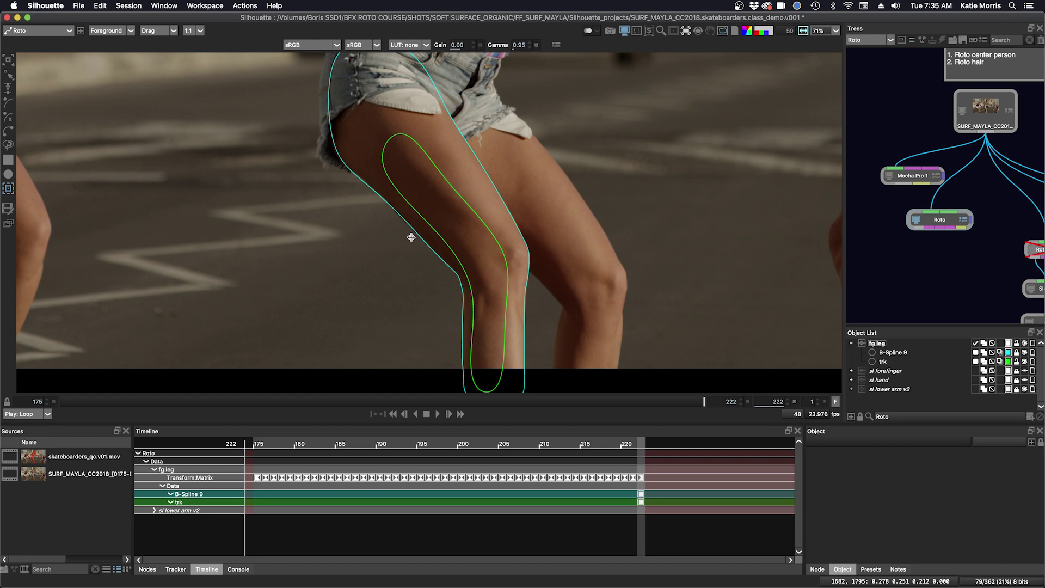
pyautogui.click(1024, 361)
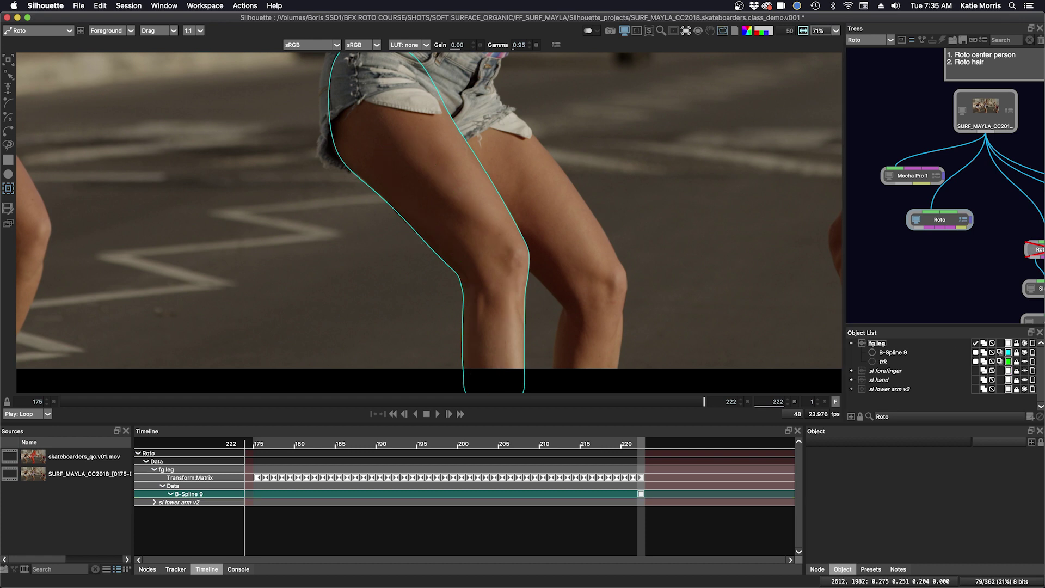
pyautogui.click(685, 32)
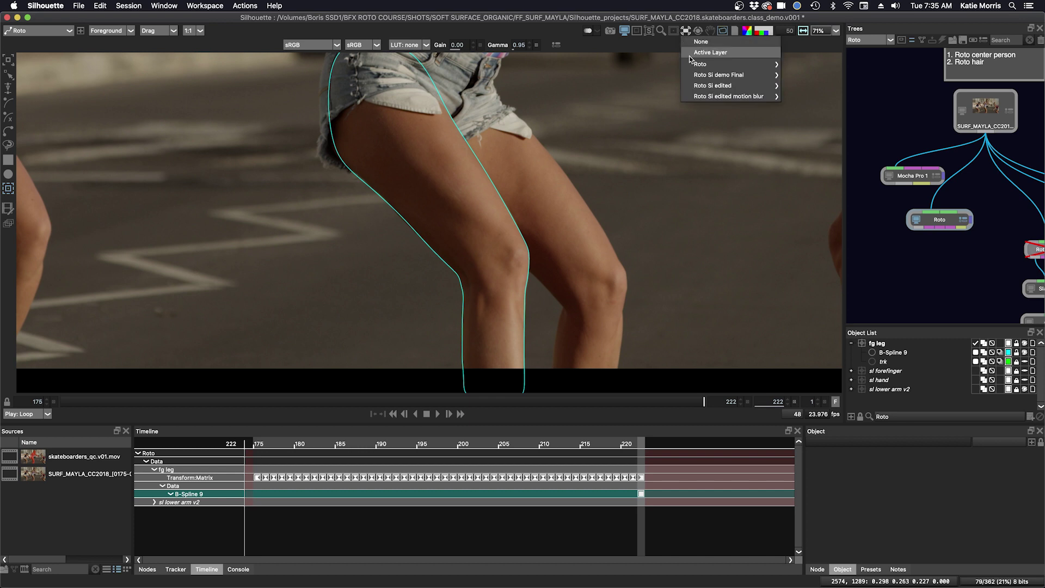
pyautogui.moveTo(694, 67)
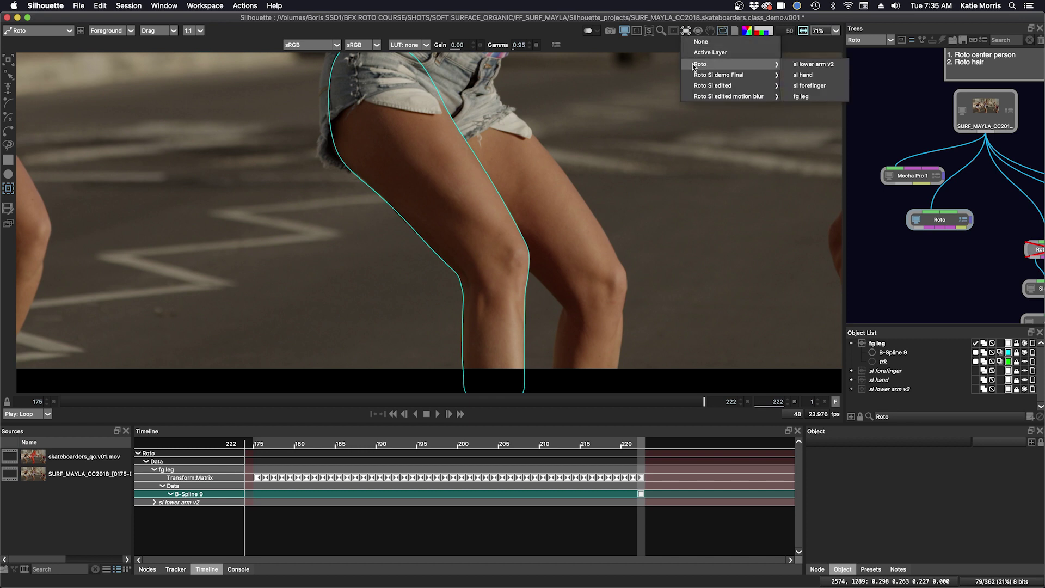
pyautogui.click(796, 97)
# Scrub the stabilized shot between frames 222 and 175 to compare the B-Spline 9 outline with the moving leg
pyautogui.moveTo(690, 401); pyautogui.dragTo(173, 403)
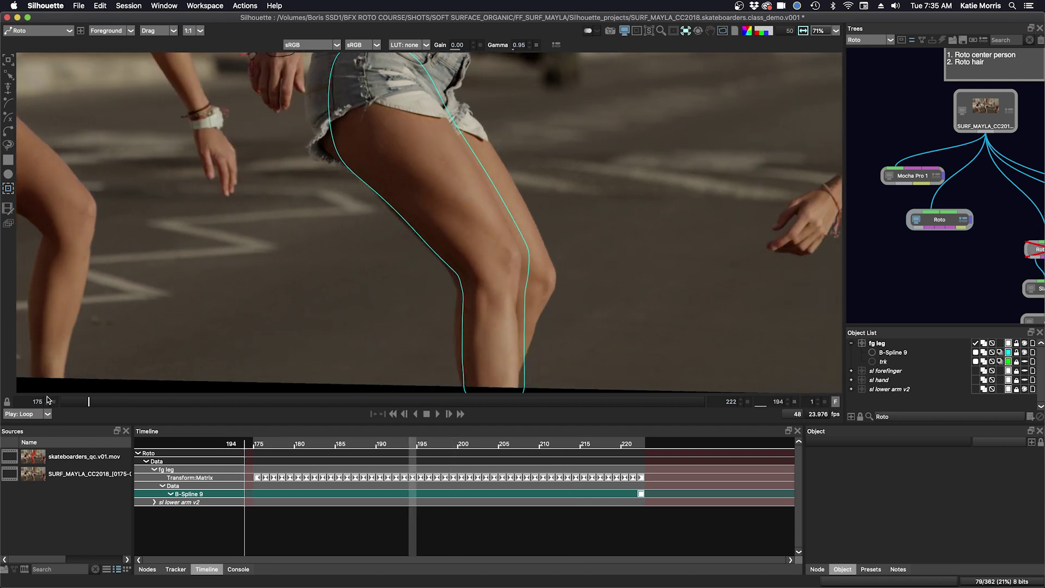
pyautogui.moveTo(48, 400); pyautogui.dragTo(754, 390)
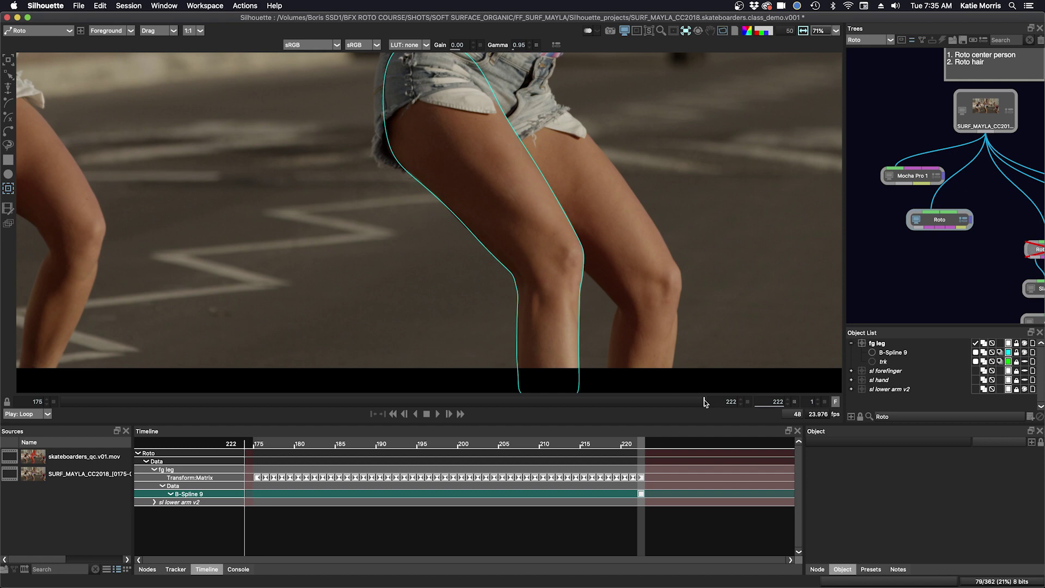
pyautogui.moveTo(706, 403); pyautogui.dragTo(191, 381)
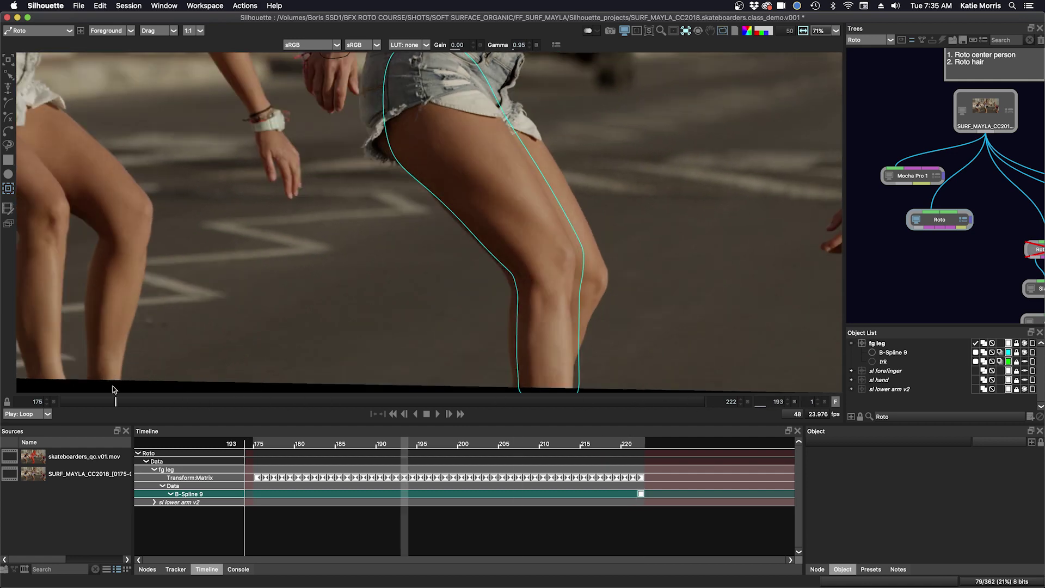
pyautogui.moveTo(113, 387); pyautogui.dragTo(59, 391)
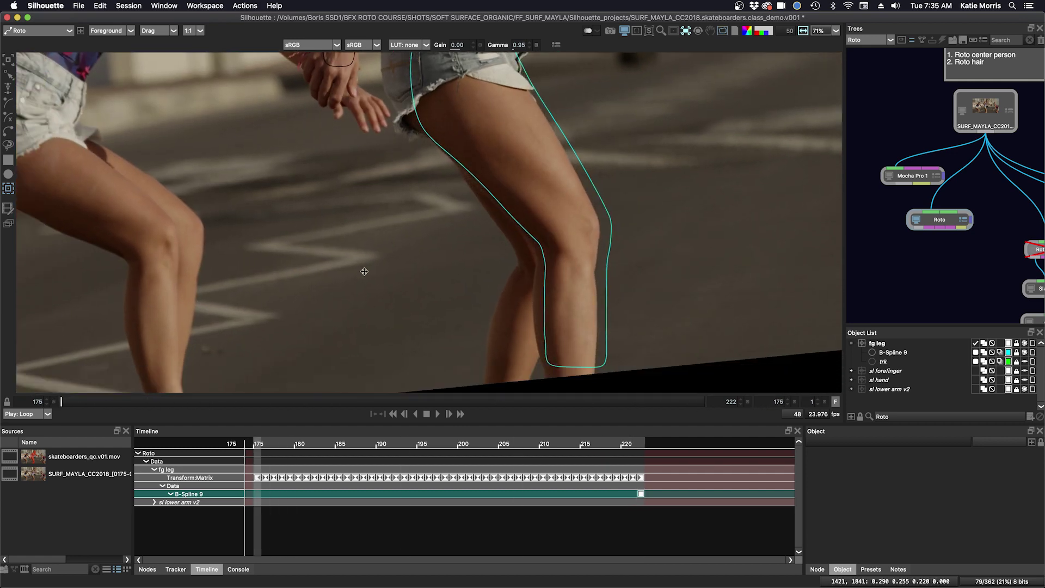
# At frame 175, select B-Spline 9's points from mid-thigh down with the Reshape tool and rotate them toward the leg
pyautogui.moveTo(364, 272); pyautogui.dragTo(319, 281)
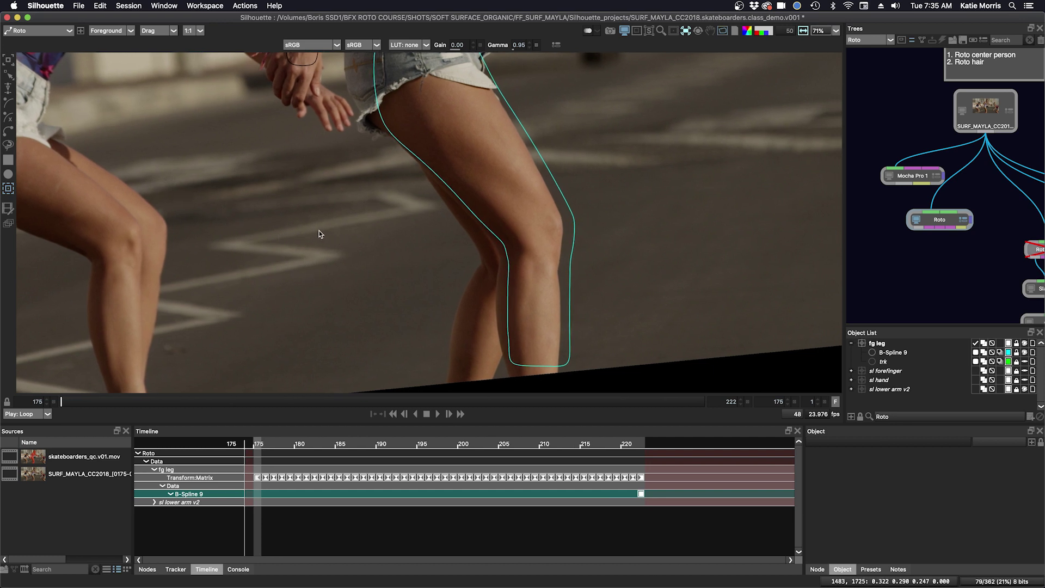
pyautogui.click(9, 76)
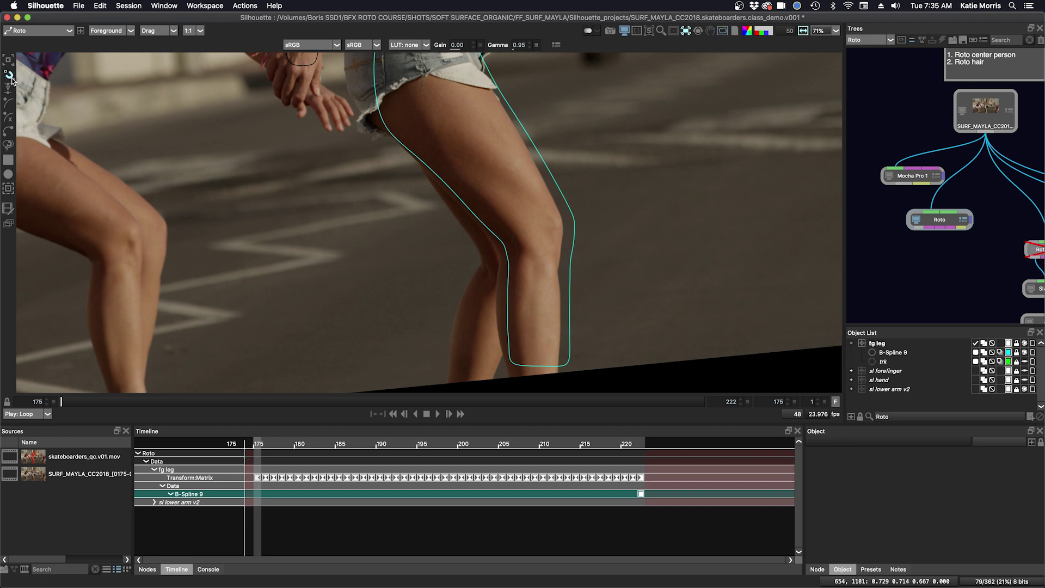
pyautogui.click(509, 357)
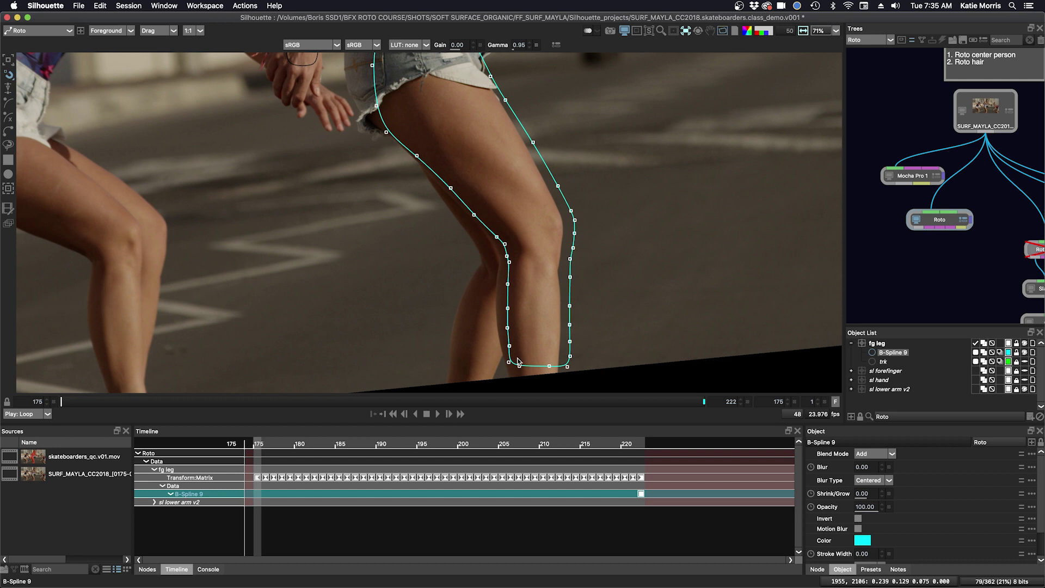
pyautogui.moveTo(448, 313); pyautogui.dragTo(441, 299)
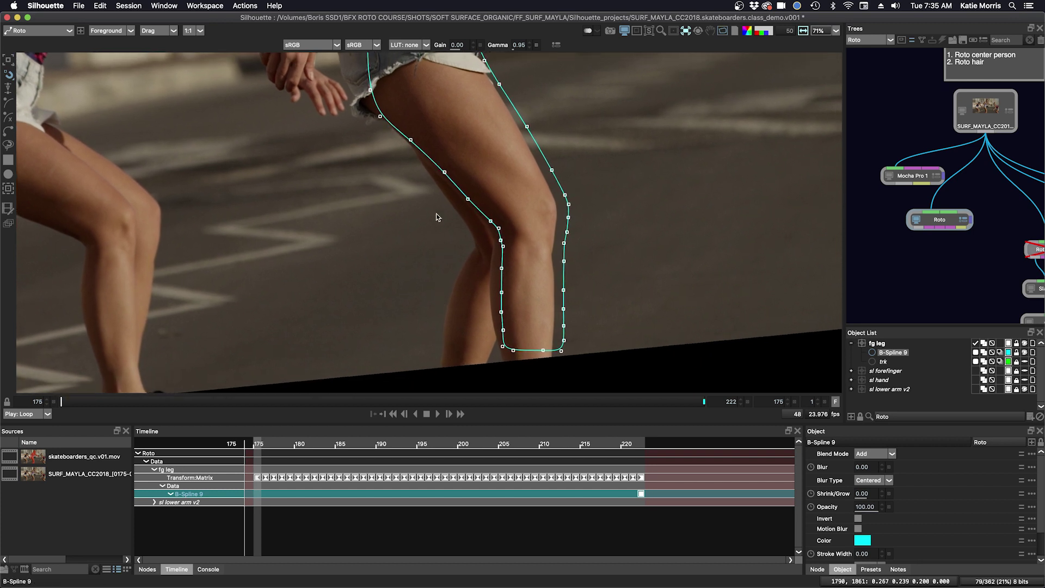
pyautogui.moveTo(435, 216); pyautogui.dragTo(443, 295)
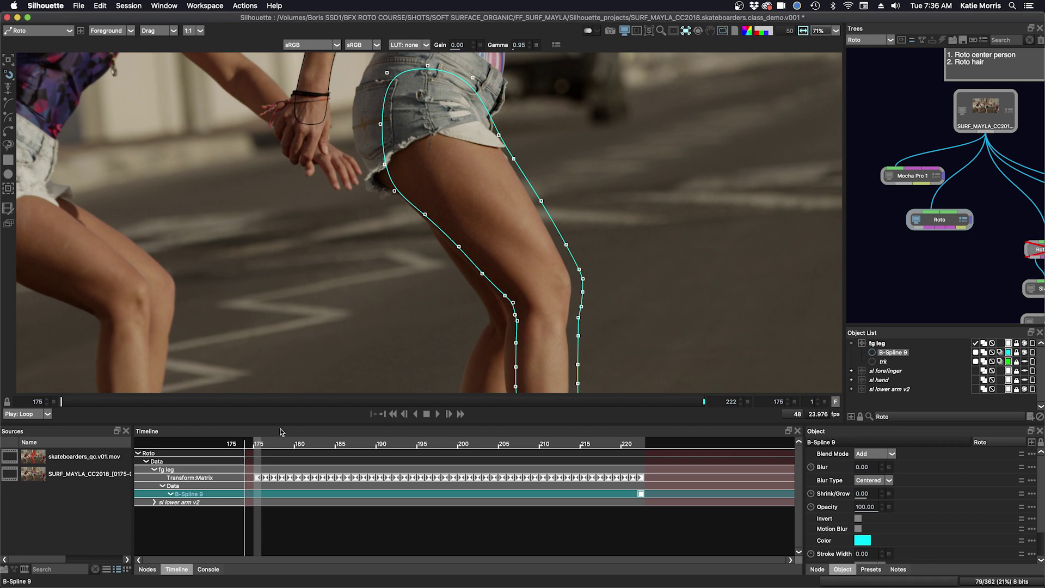
pyautogui.moveTo(257, 444); pyautogui.dragTo(222, 439)
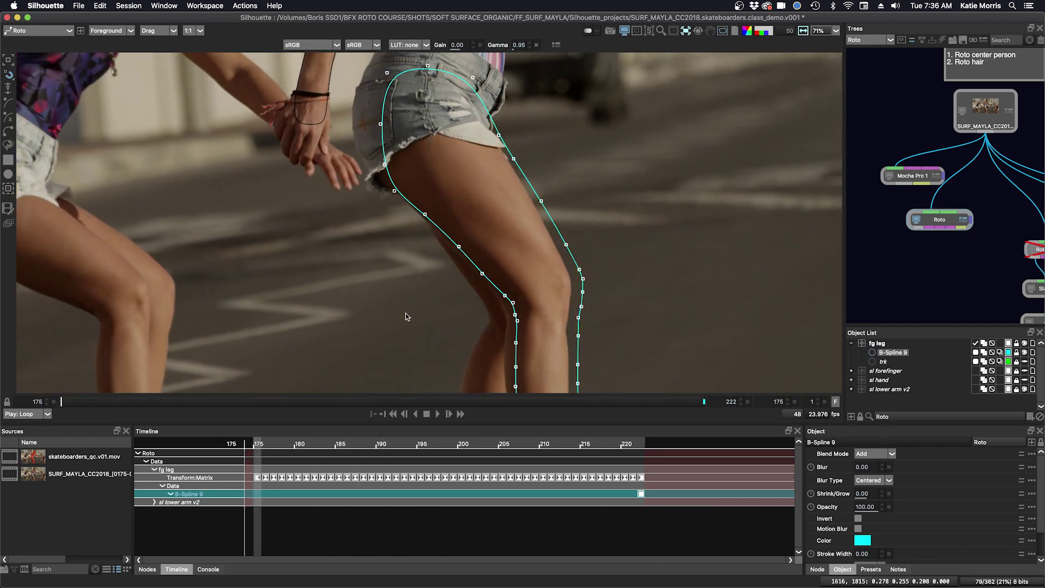
pyautogui.moveTo(420, 296); pyautogui.dragTo(413, 231)
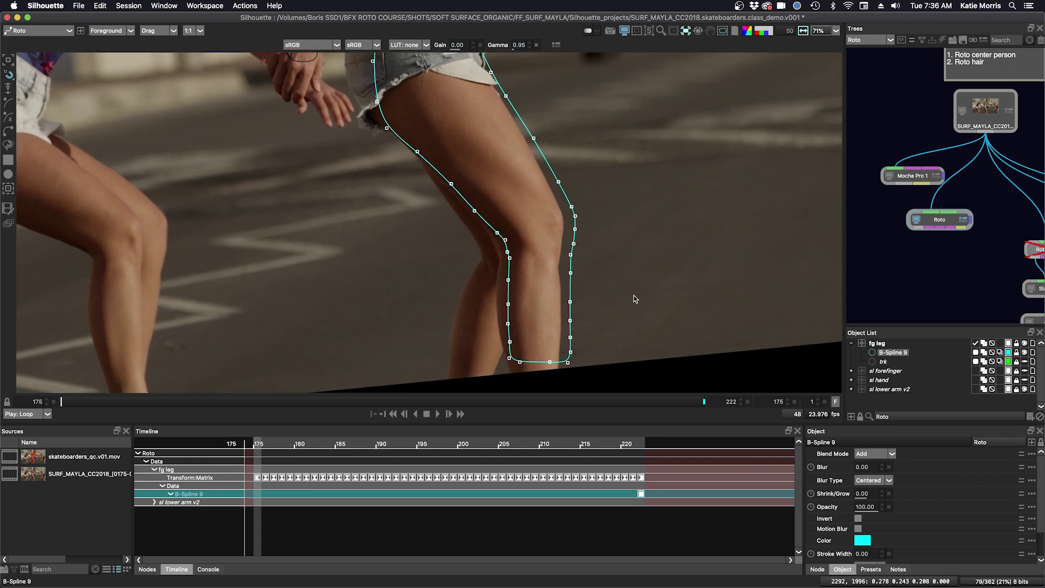
pyautogui.moveTo(651, 213); pyautogui.dragTo(633, 361)
pyautogui.moveTo(606, 363)
pyautogui.mouseDown()
pyautogui.moveTo(531, 388)
pyautogui.moveTo(478, 378)
pyautogui.moveTo(427, 351)
pyautogui.moveTo(411, 319)
pyautogui.moveTo(423, 249)
pyautogui.moveTo(397, 163)
pyautogui.moveTo(409, 134)
pyautogui.moveTo(571, 108)
pyautogui.mouseUp()
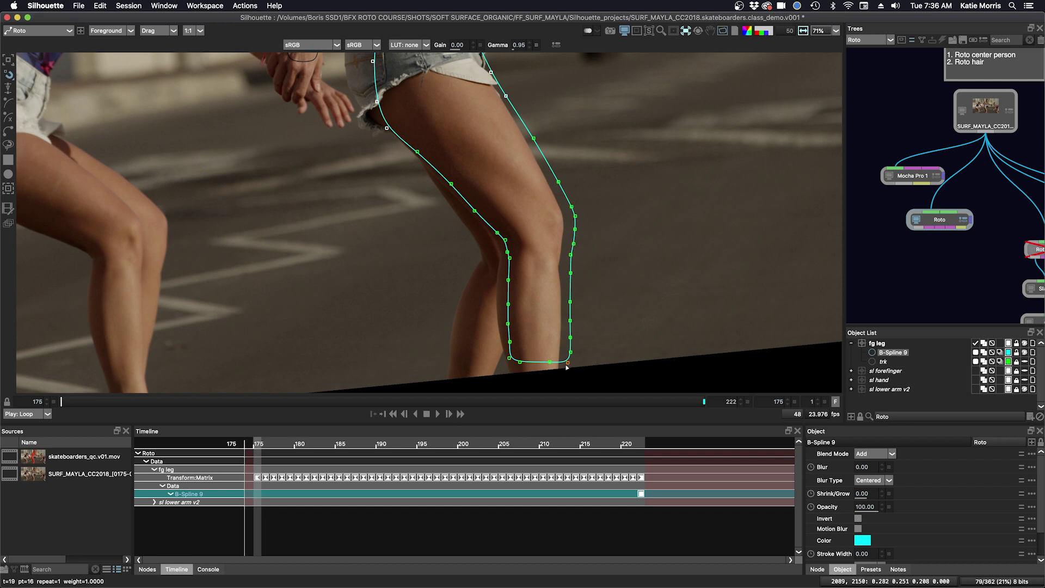
pyautogui.moveTo(567, 368); pyautogui.dragTo(546, 375)
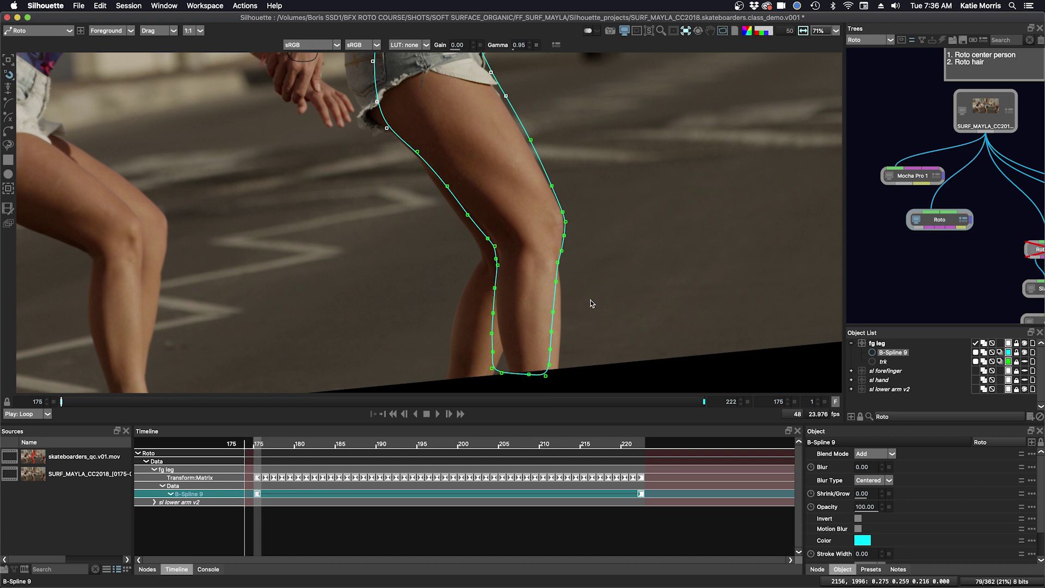
# Select B-Spline 9's points below the knee and adjust them to line up with the calf
pyautogui.moveTo(607, 285); pyautogui.dragTo(523, 386)
pyautogui.moveTo(602, 285)
pyautogui.mouseDown()
pyautogui.moveTo(538, 386)
pyautogui.moveTo(471, 379)
pyautogui.moveTo(487, 283)
pyautogui.moveTo(552, 265)
pyautogui.moveTo(559, 384)
pyautogui.mouseUp()
pyautogui.moveTo(498, 372); pyautogui.dragTo(505, 374)
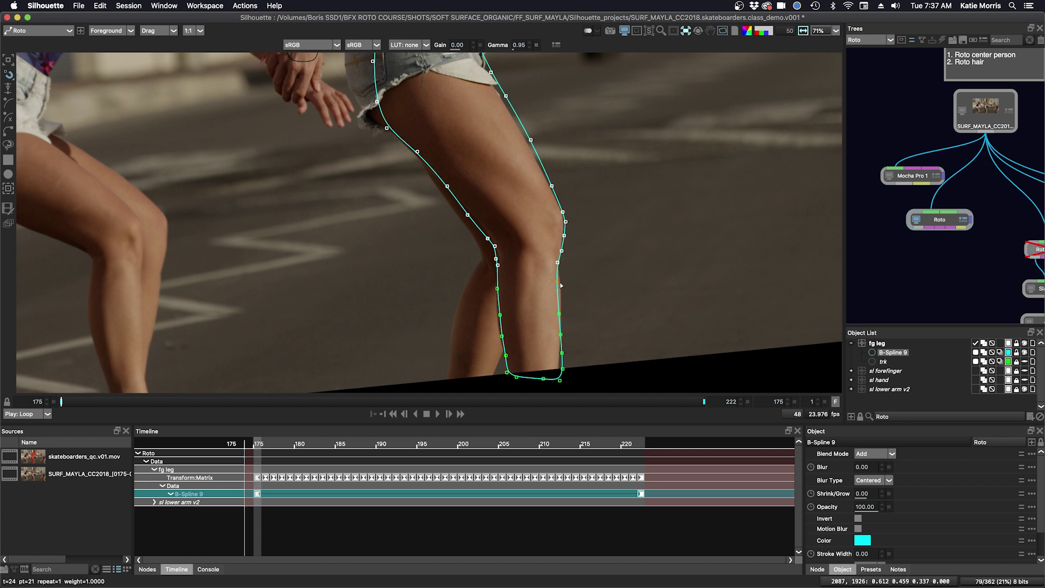
# Refine both calf edges of B-Spline 9 and the lower end of the outline with soft point adjustments at frame 175
pyautogui.click(635, 238)
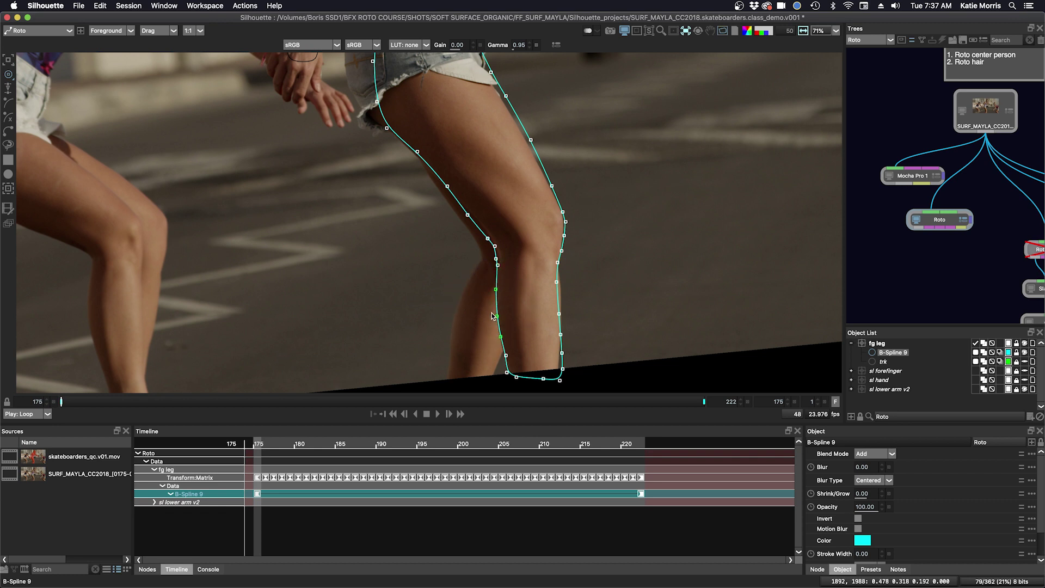
pyautogui.moveTo(560, 296); pyautogui.dragTo(564, 294)
pyautogui.moveTo(560, 361); pyautogui.dragTo(554, 358)
pyautogui.moveTo(492, 368); pyautogui.dragTo(500, 364)
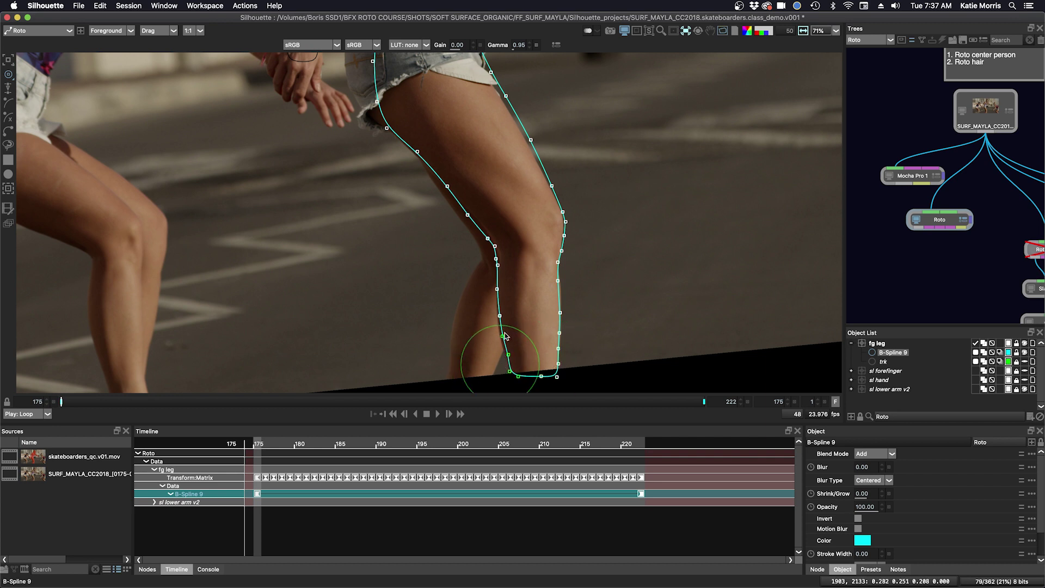
pyautogui.moveTo(506, 320); pyautogui.dragTo(503, 323)
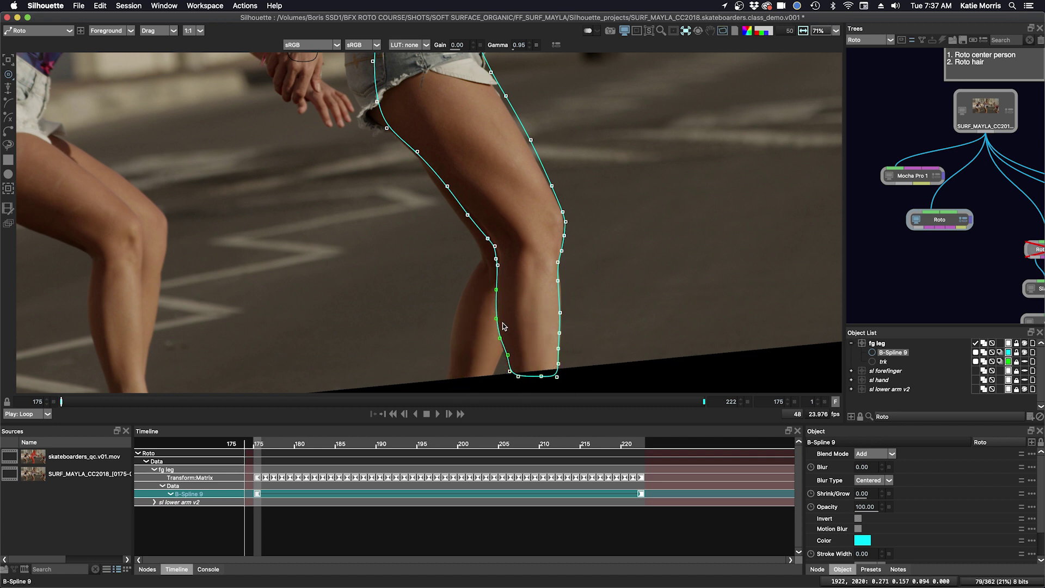
pyautogui.moveTo(511, 368); pyautogui.dragTo(511, 372)
# Fit B-Spline 9 to the knee, thigh and shorts edges, and extend its lower end further past the image edge
pyautogui.moveTo(580, 222); pyautogui.dragTo(570, 222)
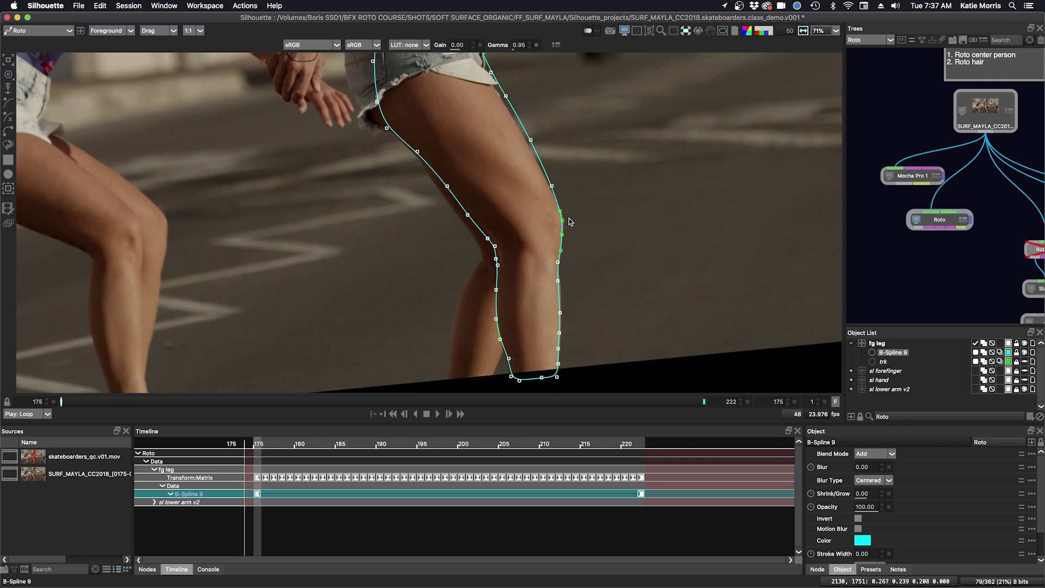
pyautogui.moveTo(539, 128); pyautogui.dragTo(529, 128)
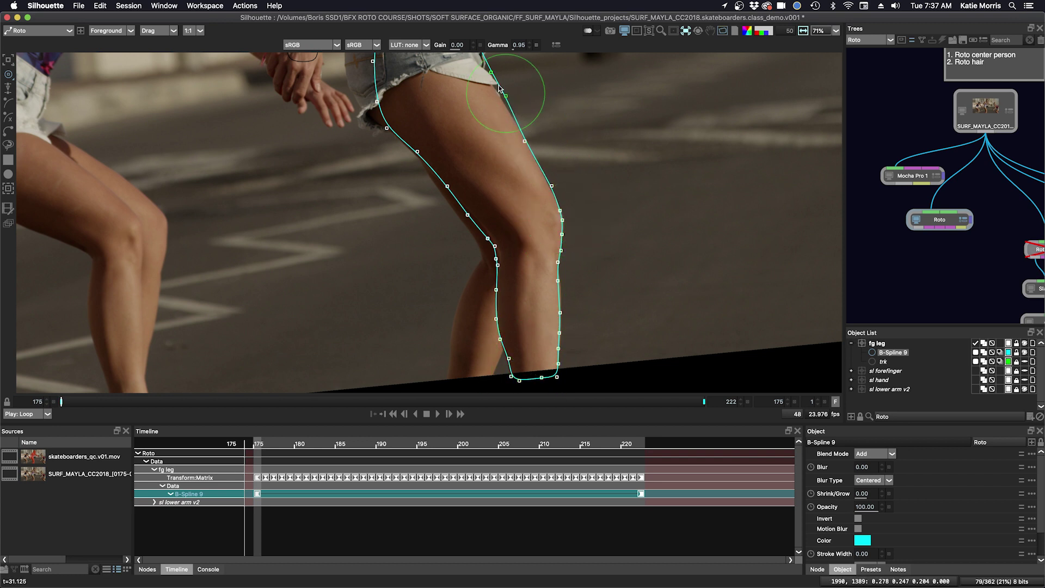
pyautogui.moveTo(498, 86); pyautogui.dragTo(492, 92)
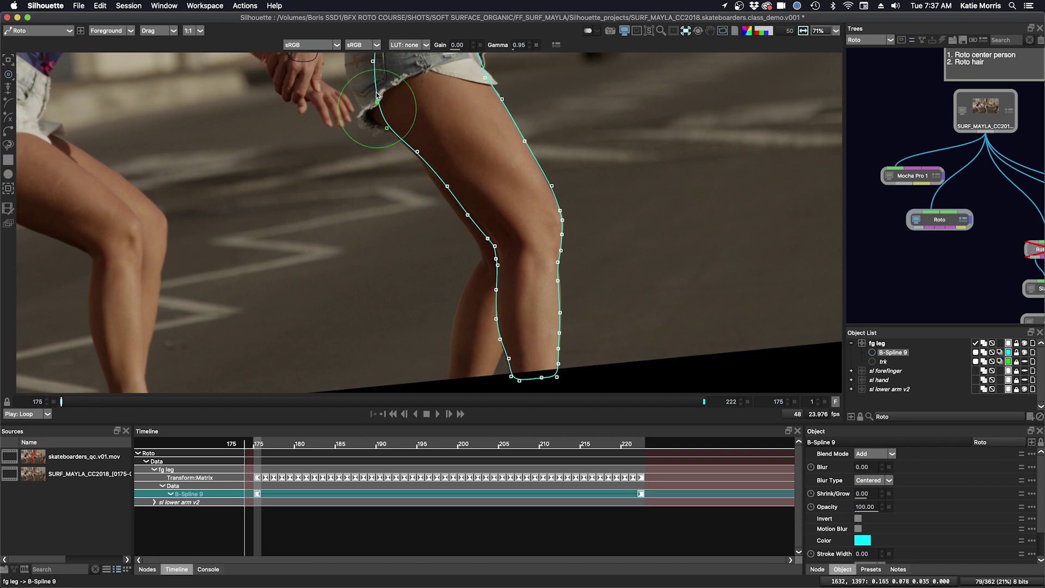
pyautogui.moveTo(365, 83); pyautogui.dragTo(361, 88)
pyautogui.moveTo(476, 228); pyautogui.dragTo(480, 223)
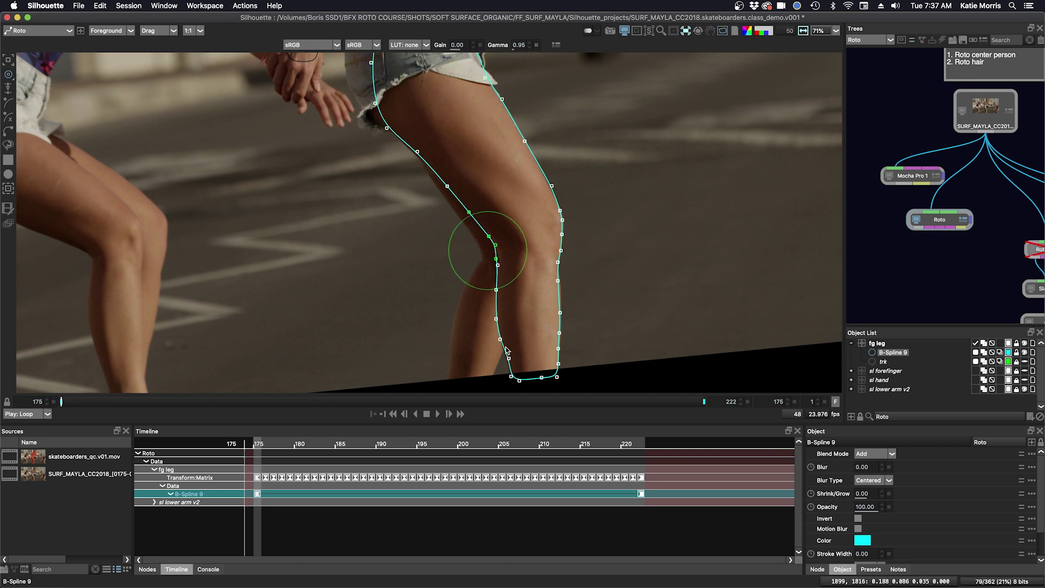
pyautogui.moveTo(499, 345)
pyautogui.mouseDown()
pyautogui.moveTo(503, 361)
pyautogui.moveTo(493, 326)
pyautogui.moveTo(531, 362)
pyautogui.moveTo(537, 387)
pyautogui.mouseUp()
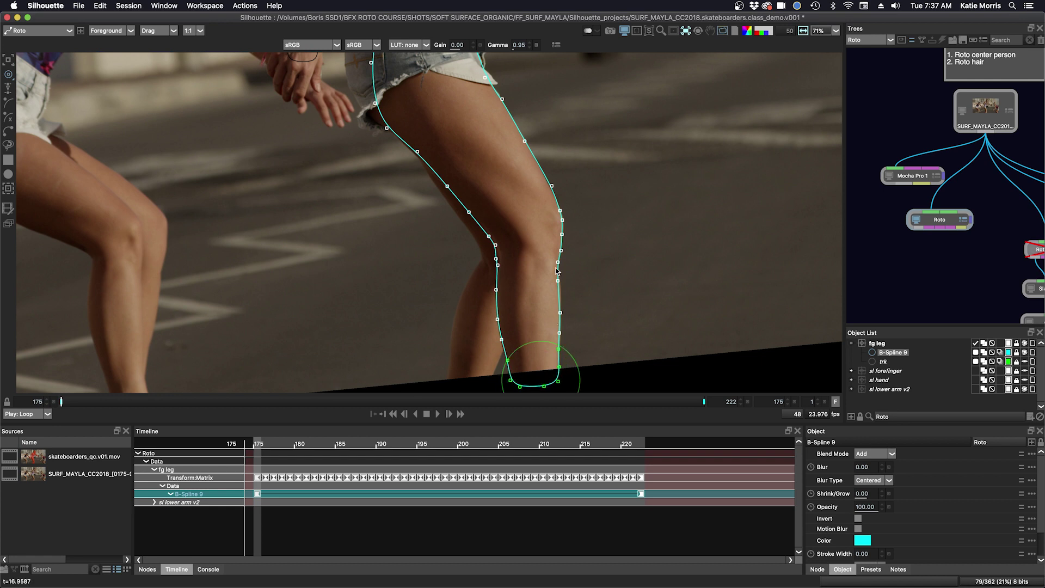
pyautogui.keyDown('alt'); pyautogui.click(561, 215); pyautogui.keyUp('alt')
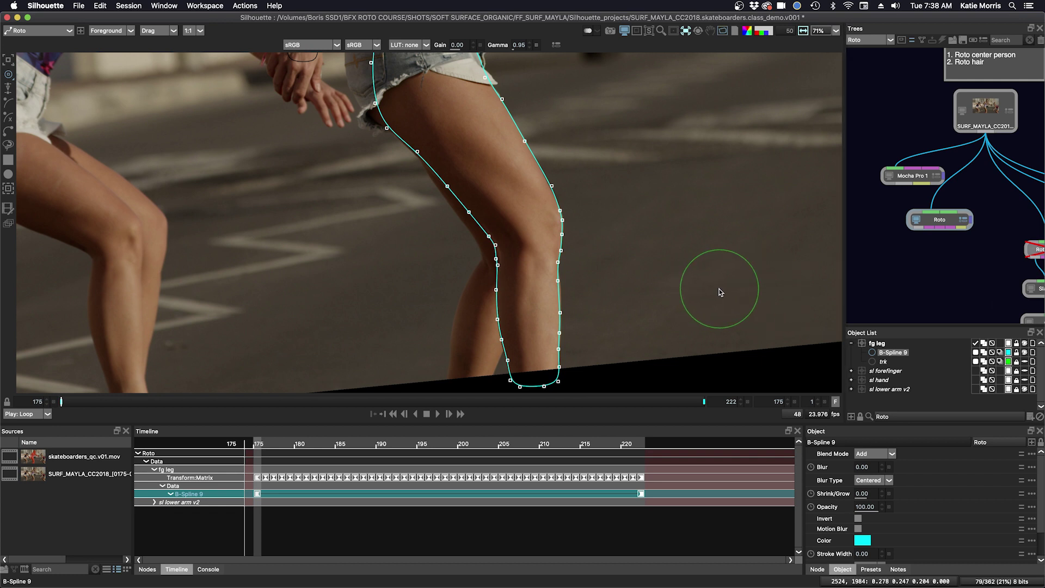
# At frame 199, nudge B-Spline 9's front edge just below the knee inward to match the leg, and continue to frame 211
pyautogui.press('b')
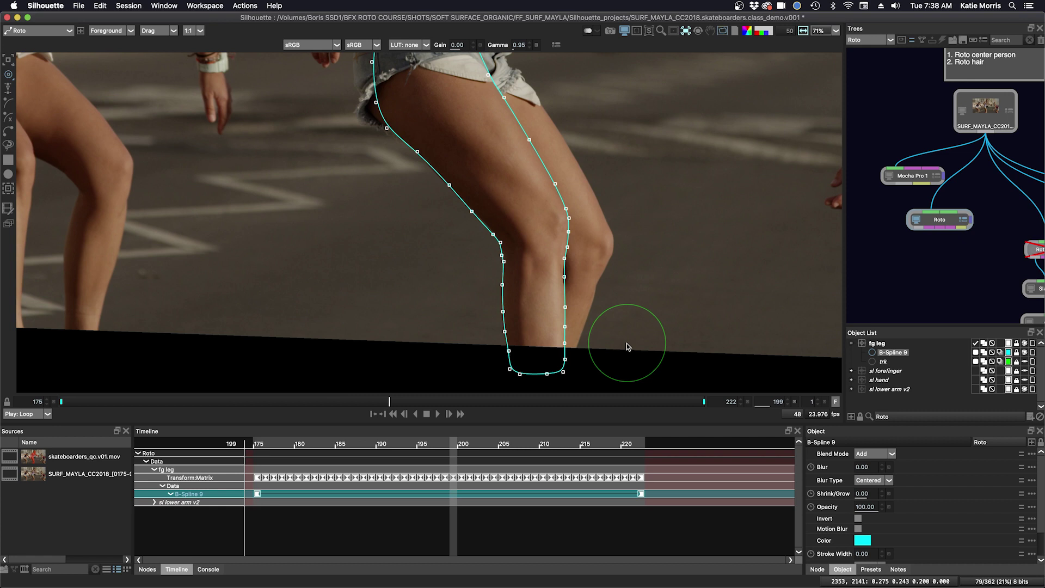
pyautogui.moveTo(576, 289); pyautogui.dragTo(566, 288)
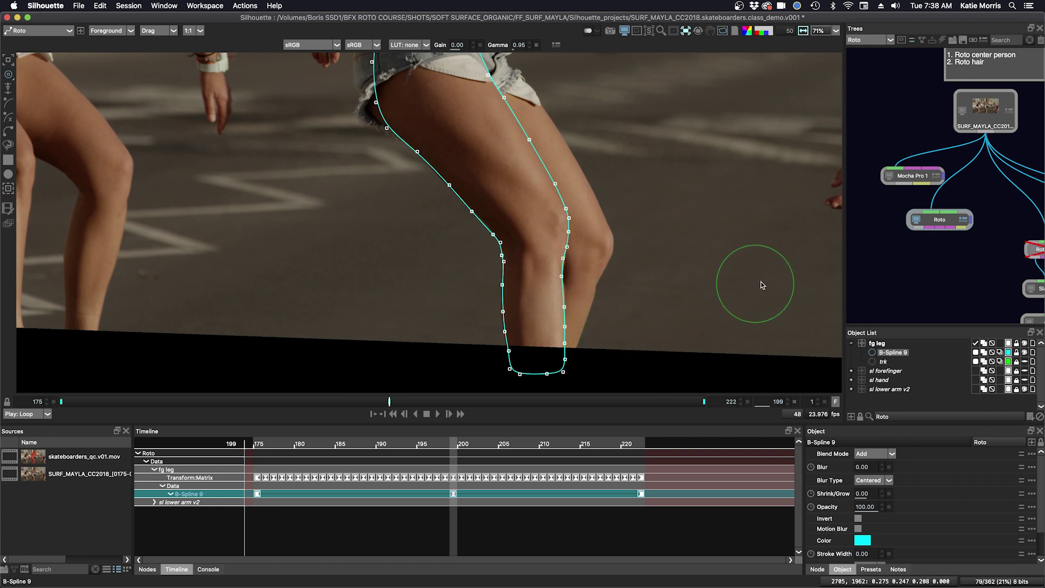
pyautogui.hotkey('shift', 'x')
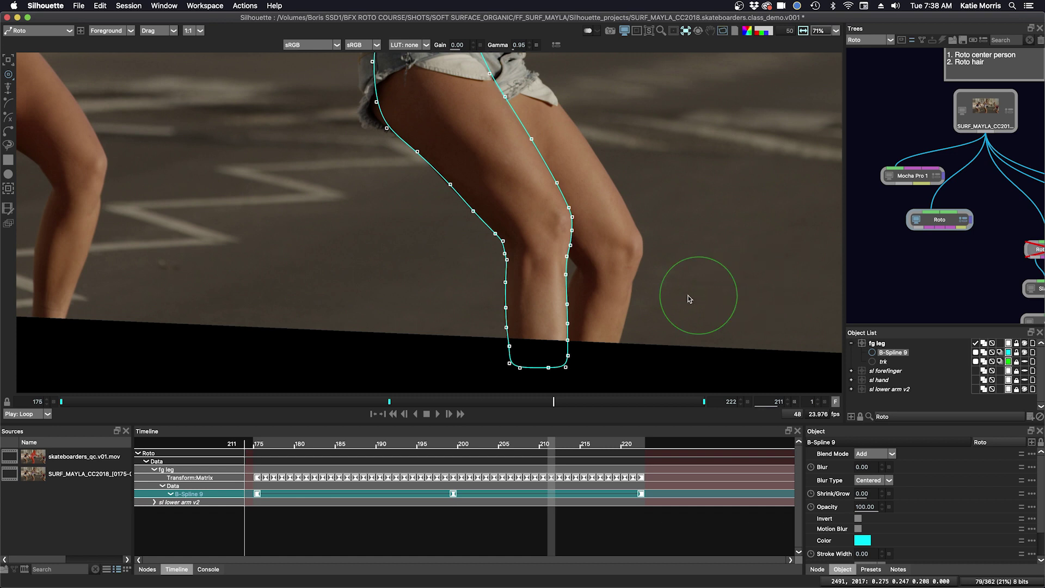
# At frame 211, nudge B-Spline 9's point on the back of the thigh, and advance to frame 220 to check the outline
pyautogui.click(443, 182)
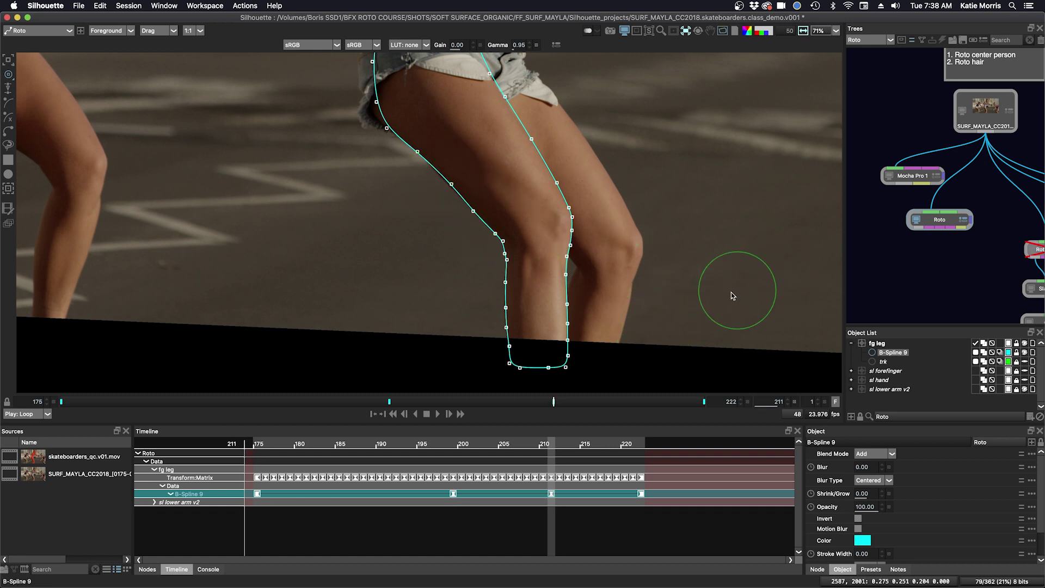
pyautogui.press('x')
pyautogui.press('x')
pyautogui.press('x')
pyautogui.press('x')
pyautogui.press('x')
pyautogui.press('x')
pyautogui.press('x')
pyautogui.press('x')
pyautogui.press('x')
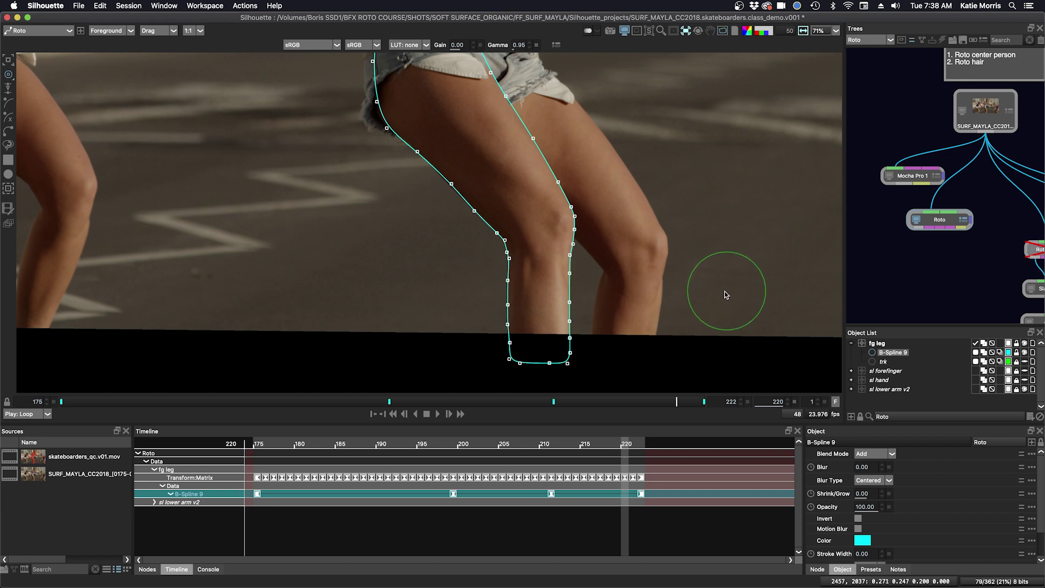
# At frame 187, nudge B-Spline 9's front edge along the lower calf outward to match the leg
pyautogui.press('Left')
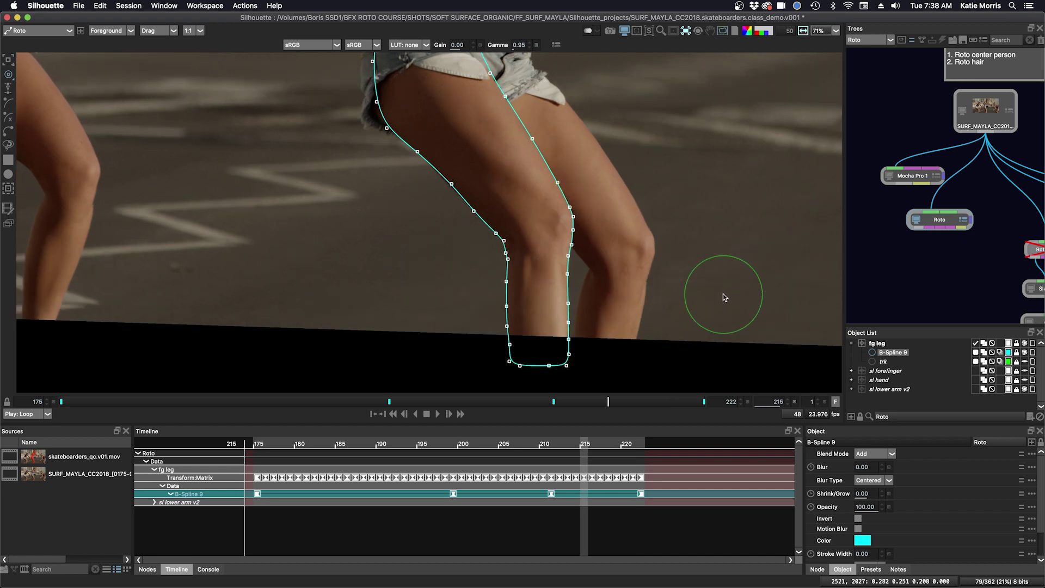
pyautogui.press('Left')
pyautogui.press('Left')
pyautogui.press('Left')
pyautogui.press('Left')
pyautogui.press('Left')
pyautogui.press('Left')
pyautogui.press('Left')
pyautogui.press('Left')
pyautogui.press('Left')
pyautogui.press('Left')
pyautogui.press('Left')
pyautogui.press('Left')
pyautogui.press('Left')
pyautogui.press('Left')
pyautogui.press('Left')
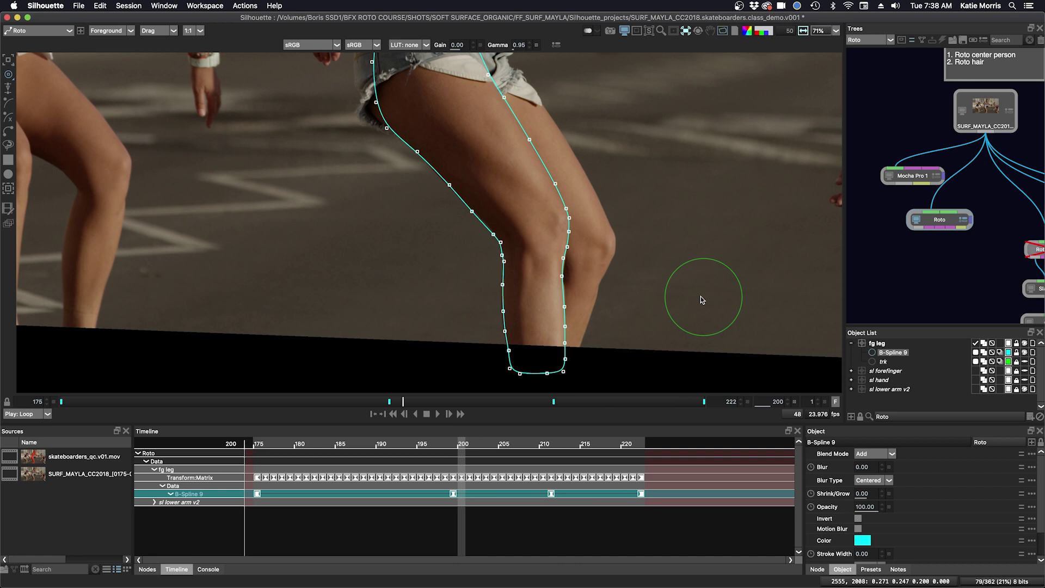
pyautogui.press('Left')
pyautogui.press('Left')
pyautogui.press('Left')
pyautogui.press('Left')
pyautogui.press('Left')
pyautogui.press('Left')
pyautogui.press('Left')
pyautogui.press('Left')
pyautogui.press('Left')
pyautogui.press('Left')
pyautogui.press('Left')
pyautogui.press('Left')
pyautogui.press('Left')
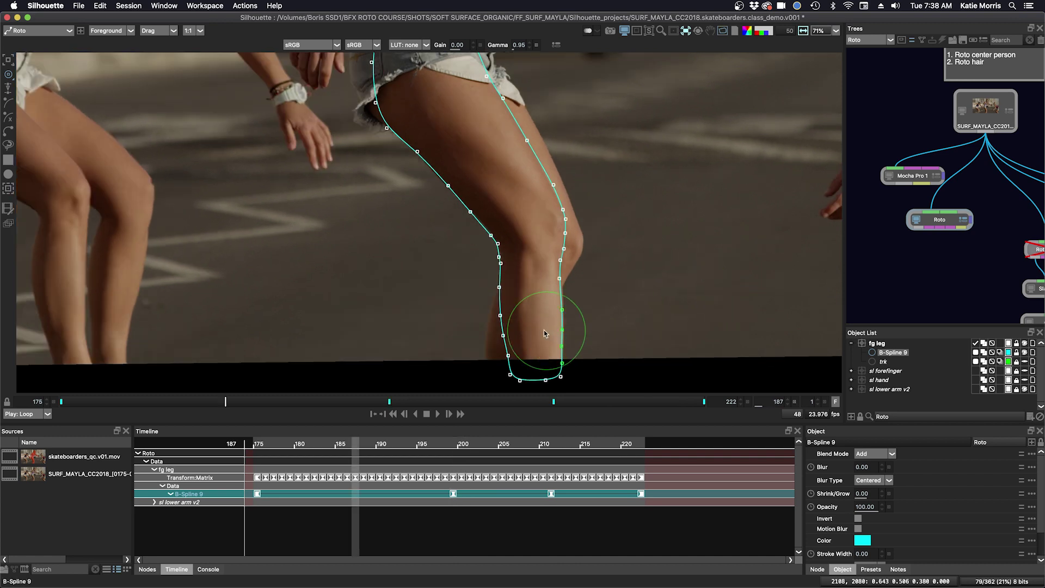
pyautogui.moveTo(557, 330); pyautogui.dragTo(561, 326)
pyautogui.moveTo(562, 316); pyautogui.dragTo(563, 314)
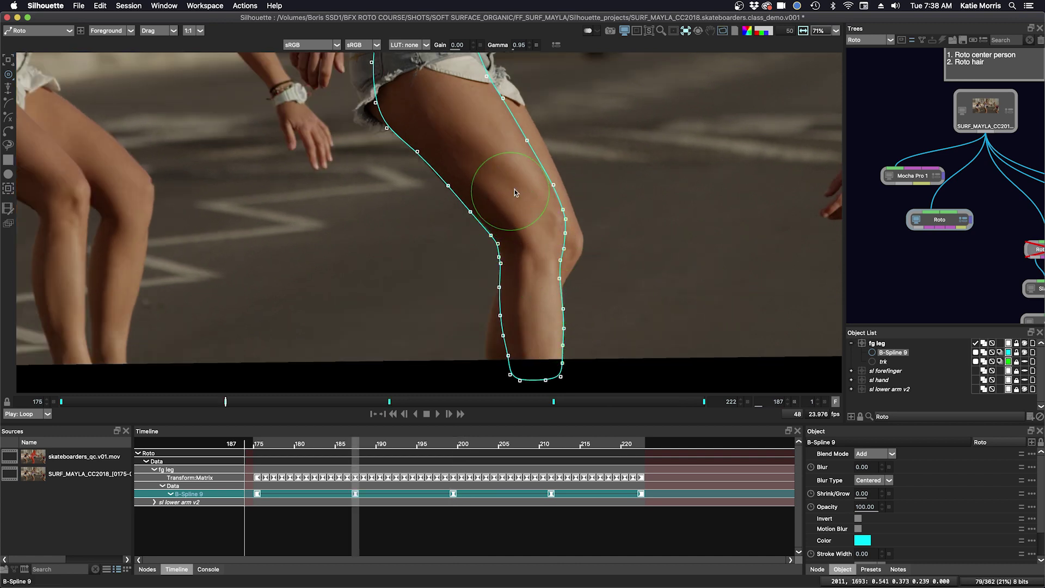
# At frame 181, refine B-Spline 9's front edge just above, at and below the knee with a smaller soft adjustment radius
pyautogui.press('Left')
pyautogui.press('Left')
pyautogui.press('Left')
pyautogui.press('Left')
pyautogui.press('Left')
pyautogui.press('Left')
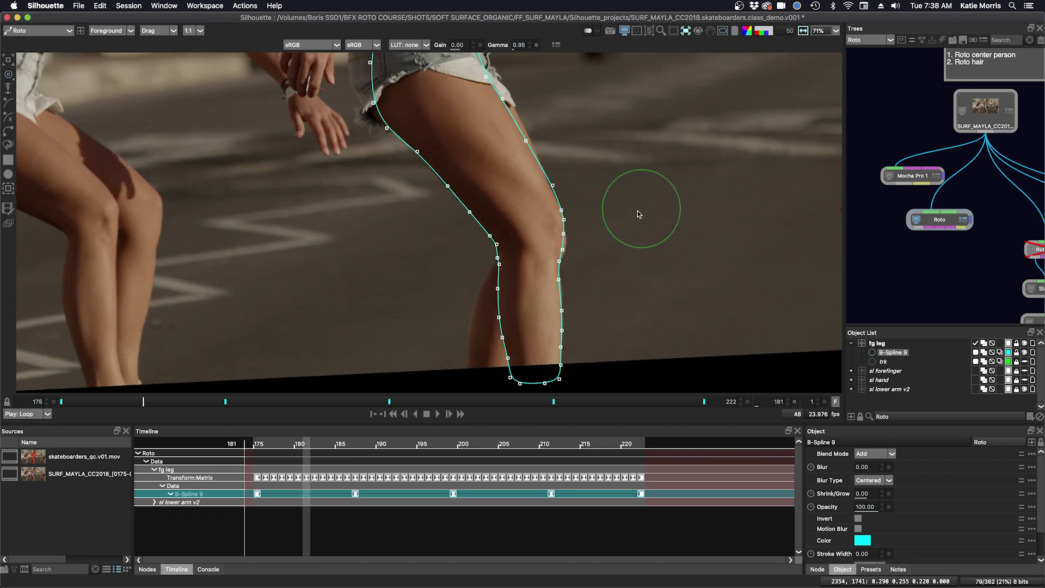
pyautogui.moveTo(563, 248); pyautogui.dragTo(561, 251)
pyautogui.moveTo(551, 191); pyautogui.dragTo(549, 191)
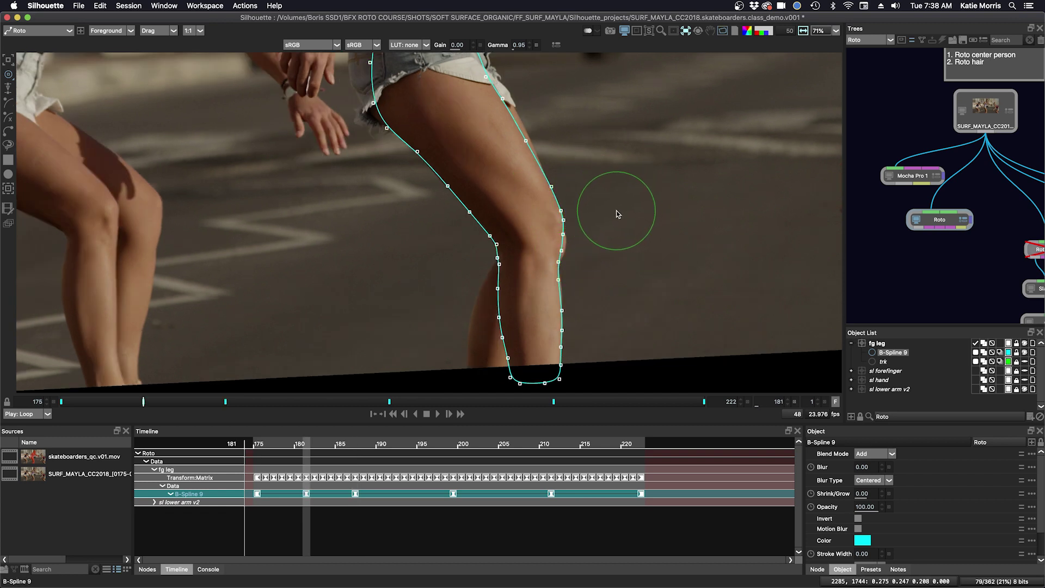
pyautogui.moveTo(618, 216)
pyautogui.mouseDown()
pyautogui.moveTo(561, 204)
pyautogui.moveTo(552, 180)
pyautogui.mouseUp()
pyautogui.moveTo(554, 281); pyautogui.dragTo(558, 281)
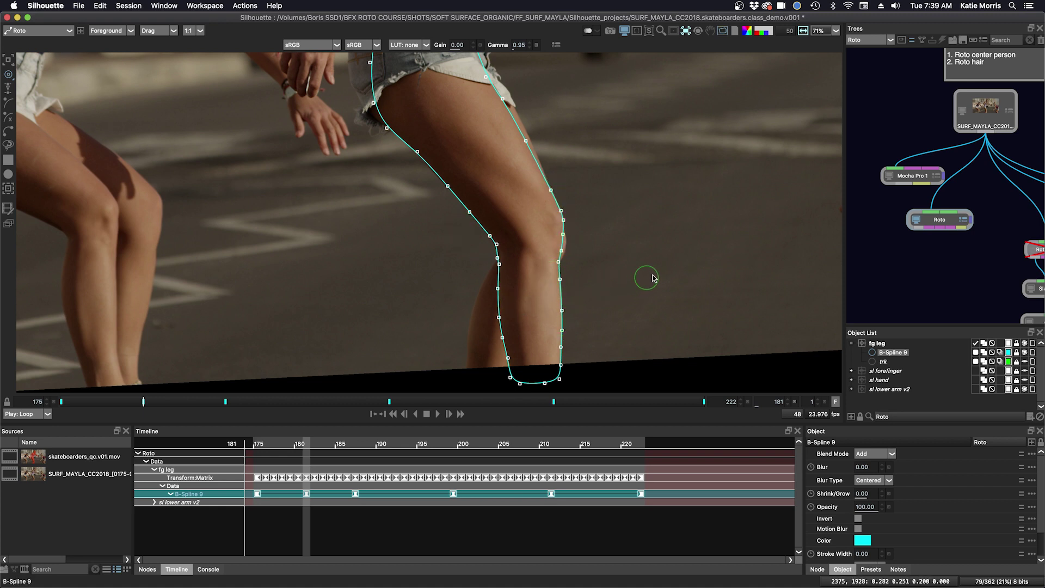
# At frame 175, nudge B-Spline 9's front thigh point just above the knee inward
pyautogui.press('z')
pyautogui.press('z')
pyautogui.press('z')
pyautogui.press('z')
pyautogui.press('z')
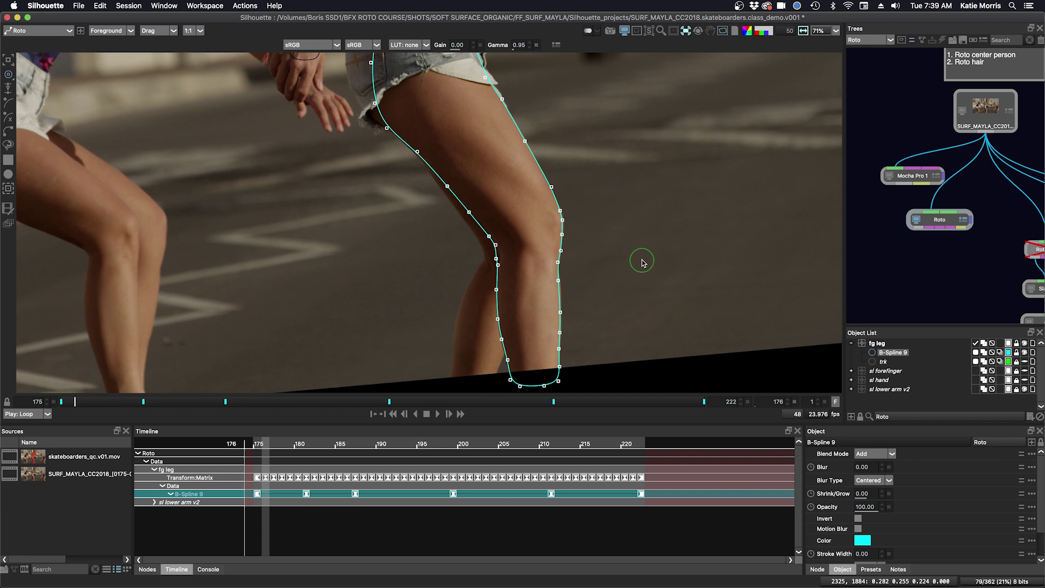
pyautogui.press('Left')
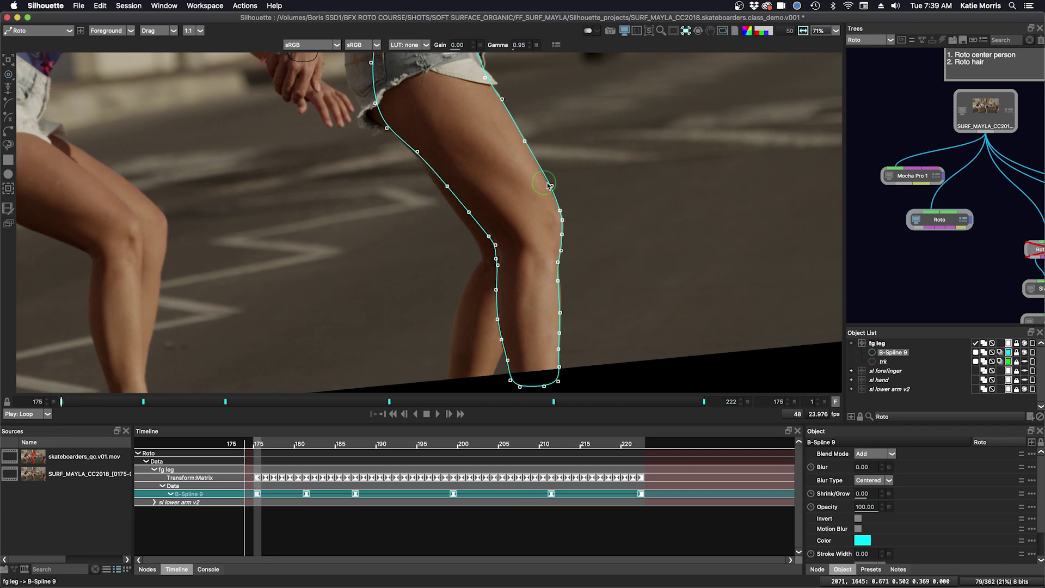
pyautogui.moveTo(551, 186); pyautogui.dragTo(549, 187)
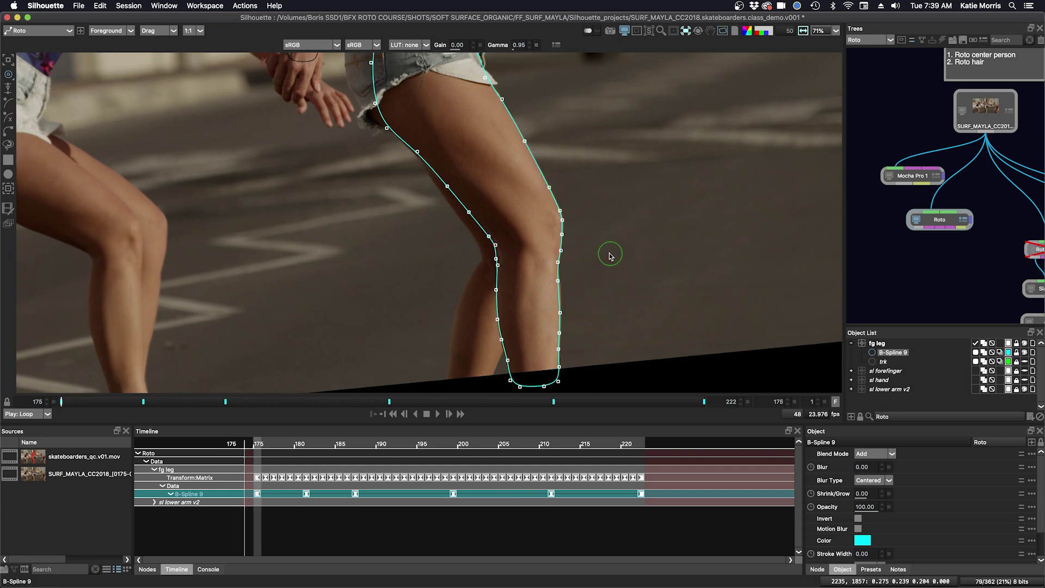
# Examine B-Spline 9's fit to the leg from frame 175 to frame 198
pyautogui.hotkey('shift', 'Right')
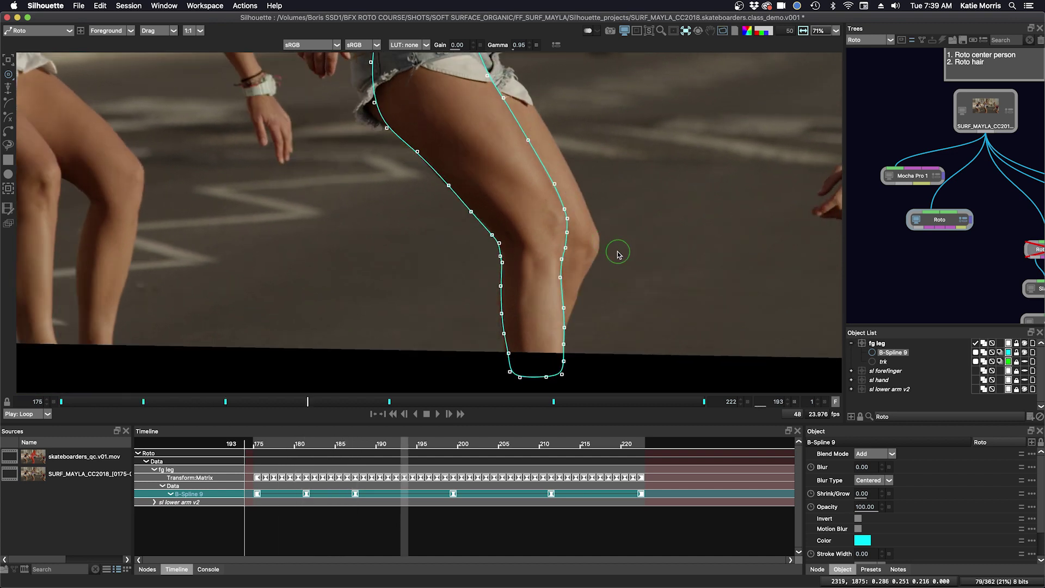
pyautogui.press('Right')
pyautogui.press('Right')
pyautogui.press('Right')
pyautogui.press('Right')
pyautogui.press('Right')
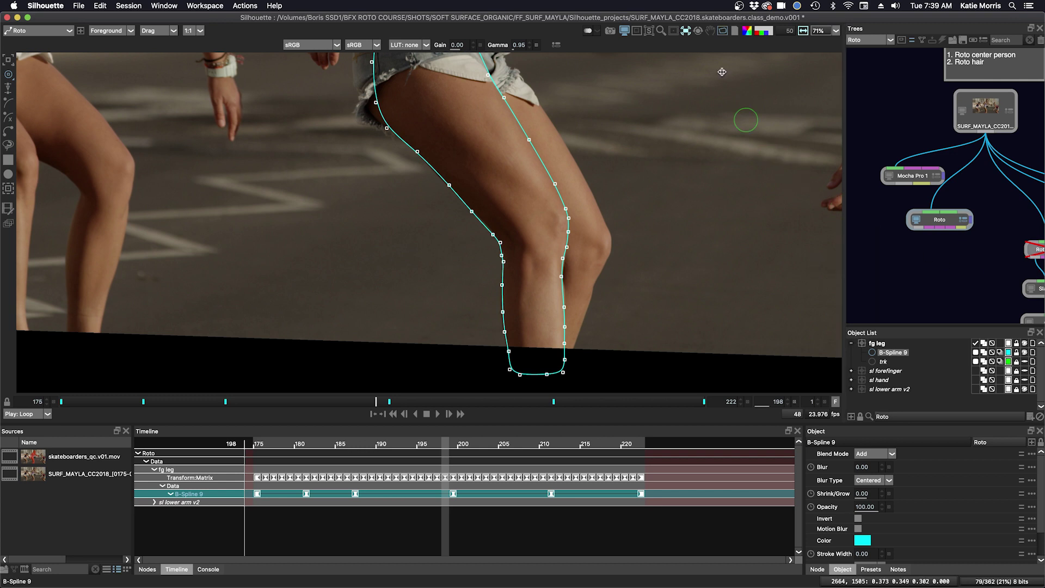
# Set the view stabilization to None and scrub between frames 175 and 222 to examine the foreground leg's outline
pyautogui.click(684, 34)
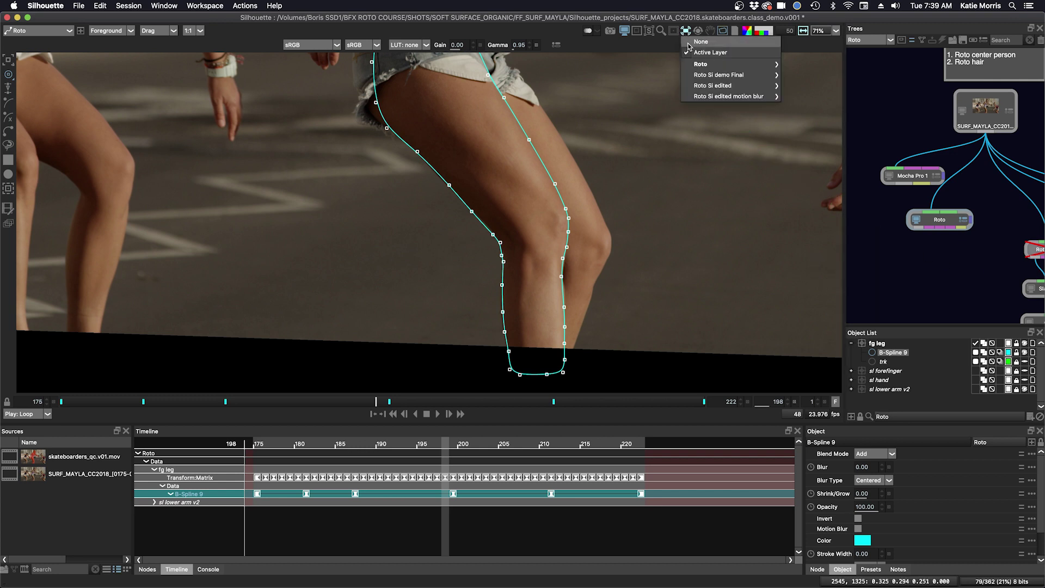
pyautogui.click(691, 51)
pyautogui.moveTo(376, 402); pyautogui.dragTo(472, 404)
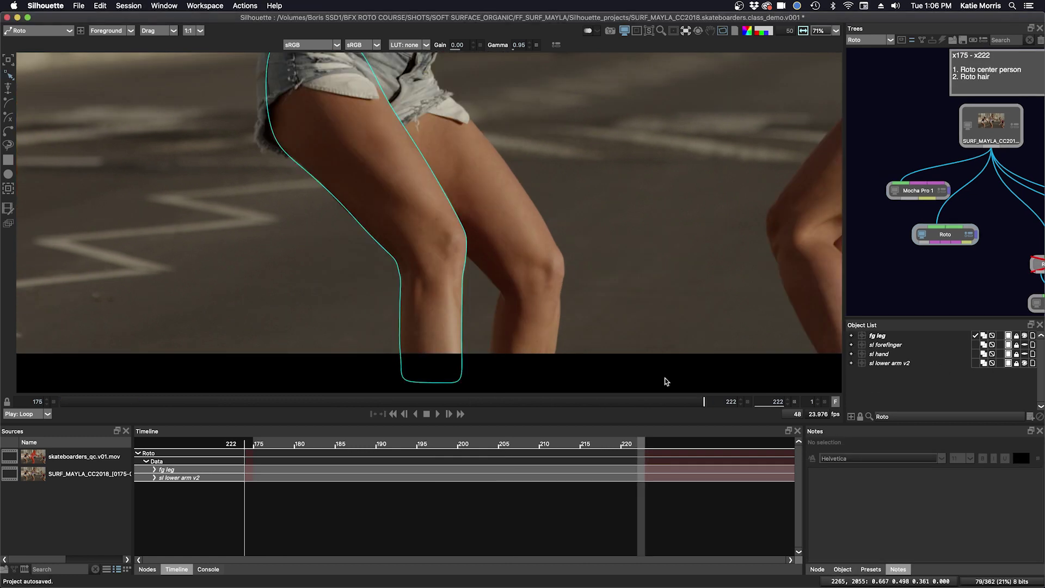
pyautogui.moveTo(679, 404); pyautogui.dragTo(258, 402)
pyautogui.moveTo(55, 401); pyautogui.dragTo(757, 394)
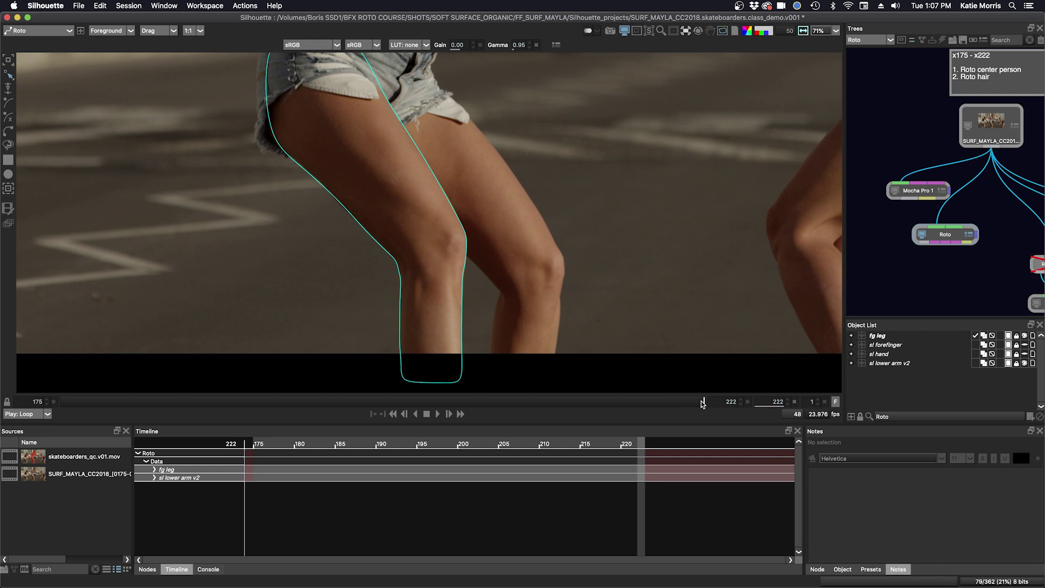
pyautogui.moveTo(703, 402); pyautogui.dragTo(357, 403)
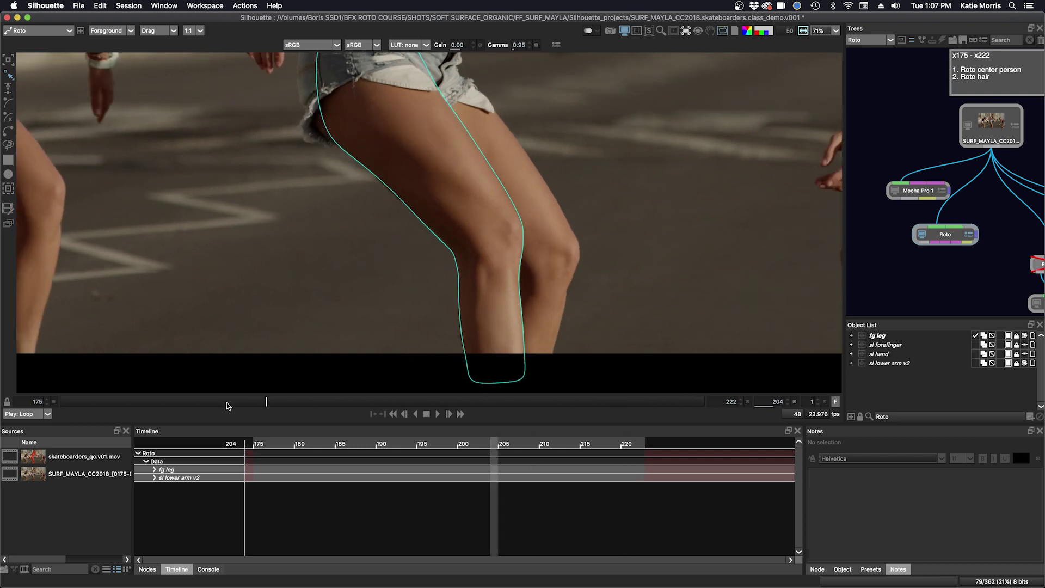
pyautogui.moveTo(83, 401); pyautogui.dragTo(457, 401)
pyautogui.moveTo(524, 392); pyautogui.dragTo(729, 357)
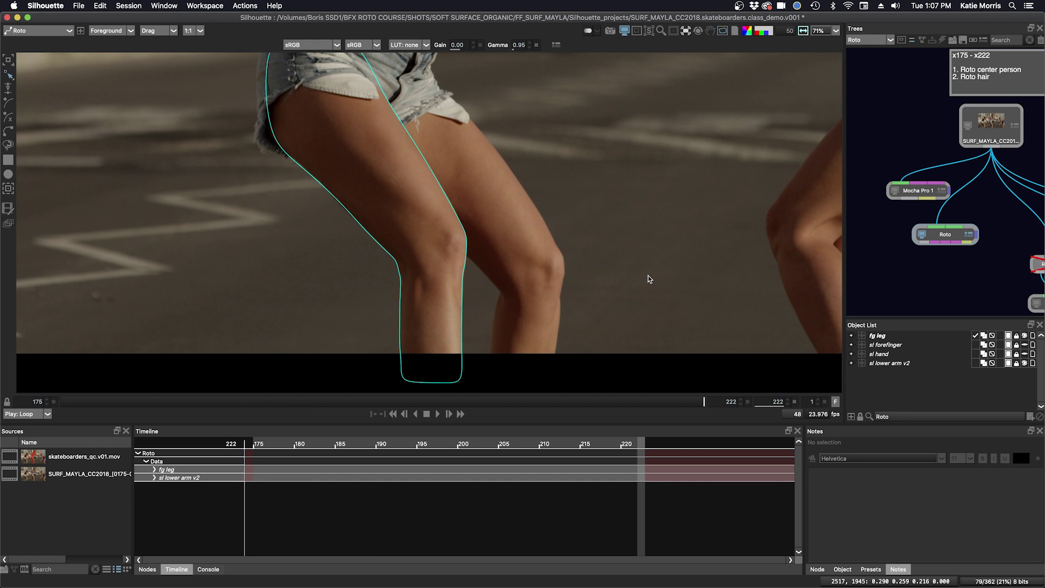
# At frame 222, draw a closed B-spline around the front edge of the background thigh down to the knee
pyautogui.click(498, 150)
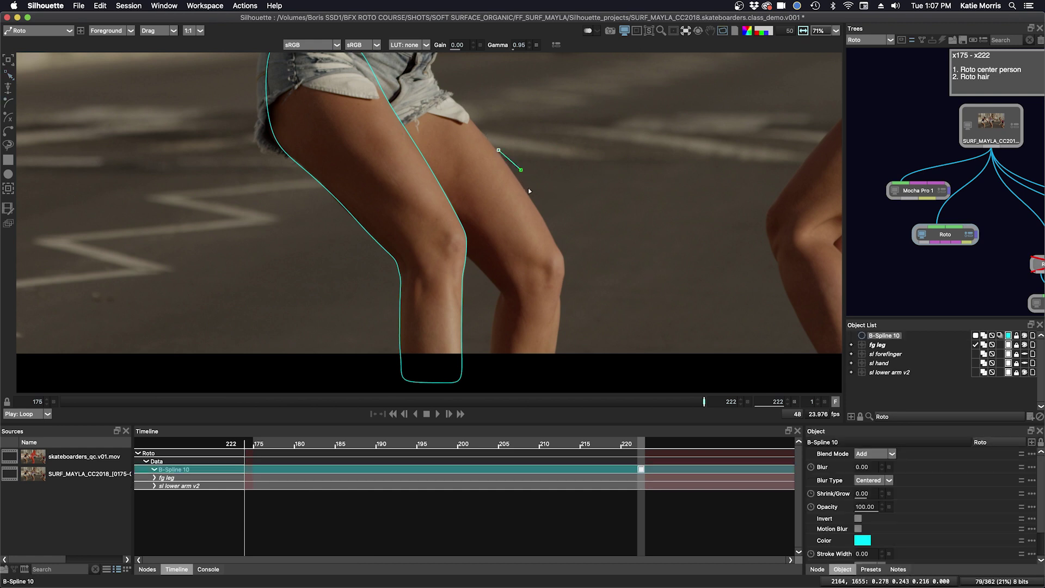
pyautogui.click(521, 170)
pyautogui.click(534, 195)
pyautogui.click(532, 251)
pyautogui.click(493, 179)
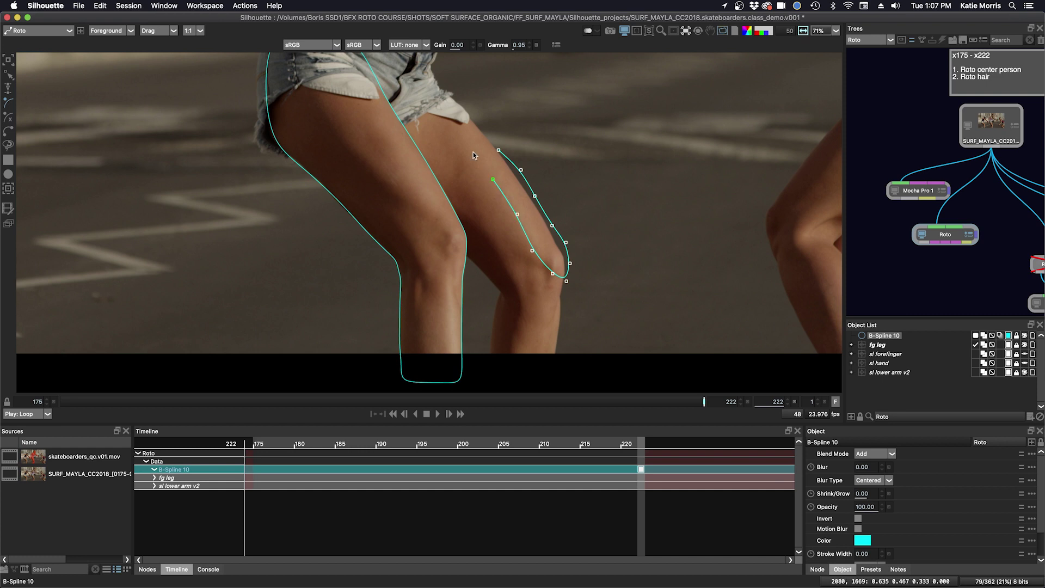
pyautogui.click(489, 150)
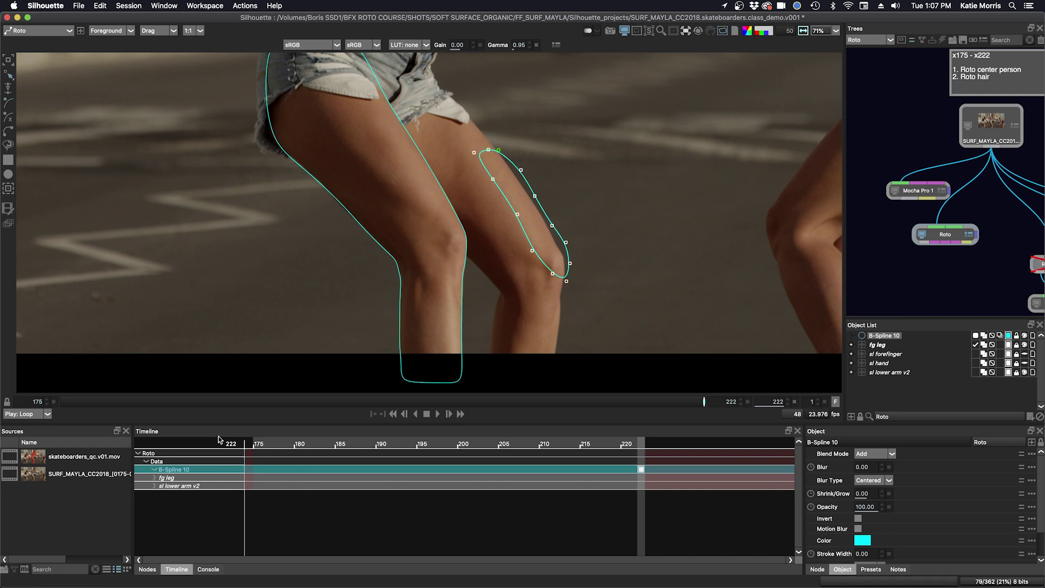
# Track the new B-spline backward from frame 222 with the Mocha Tracker using translation, scale and rotation, and scrub the early frames to check it
pyautogui.press('t')
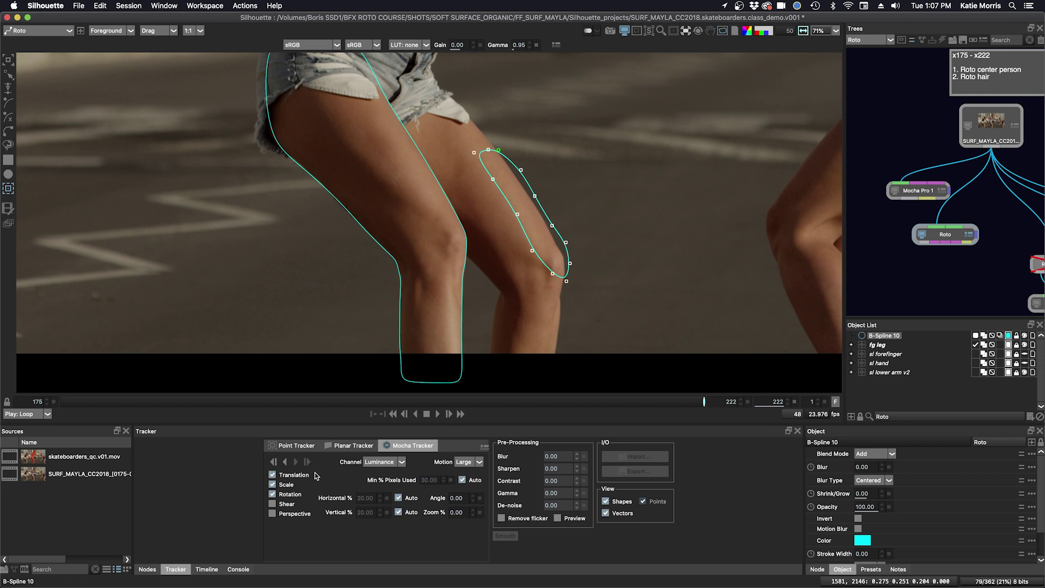
pyautogui.click(284, 462)
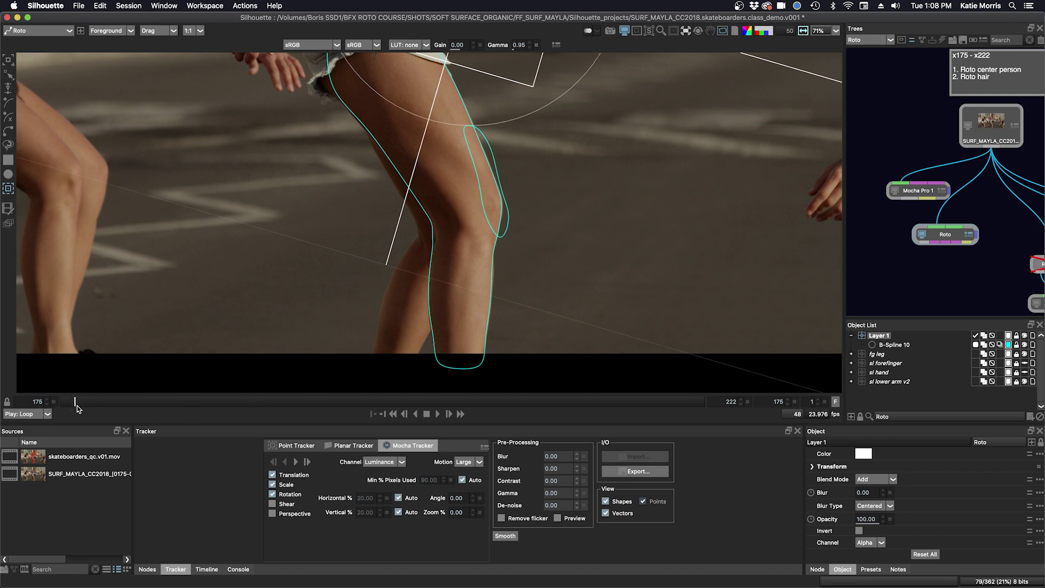
pyautogui.moveTo(76, 407); pyautogui.dragTo(197, 408)
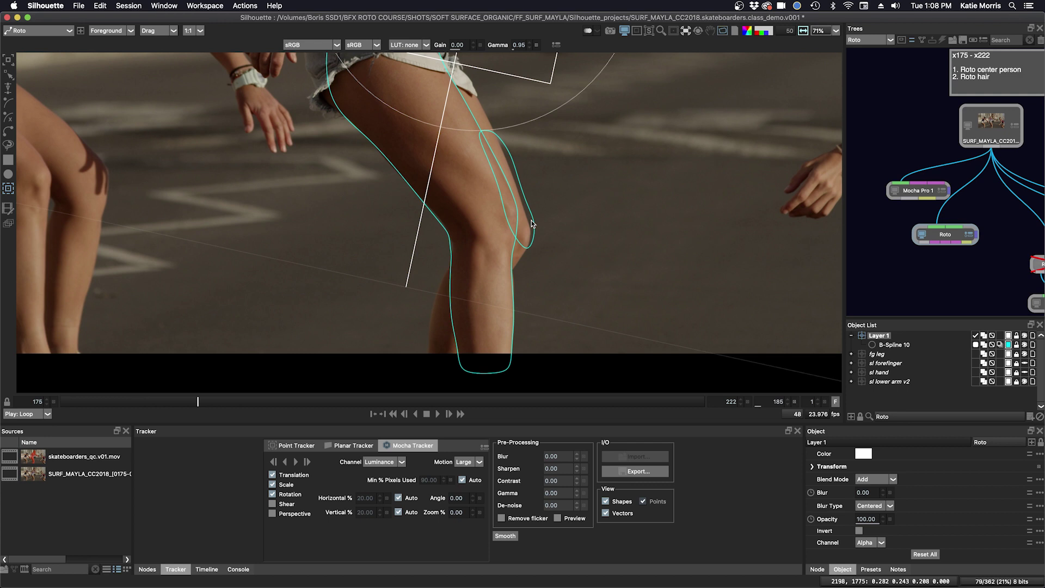
pyautogui.moveTo(193, 404)
pyautogui.mouseDown()
pyautogui.moveTo(125, 404)
pyautogui.moveTo(185, 407)
pyautogui.mouseUp()
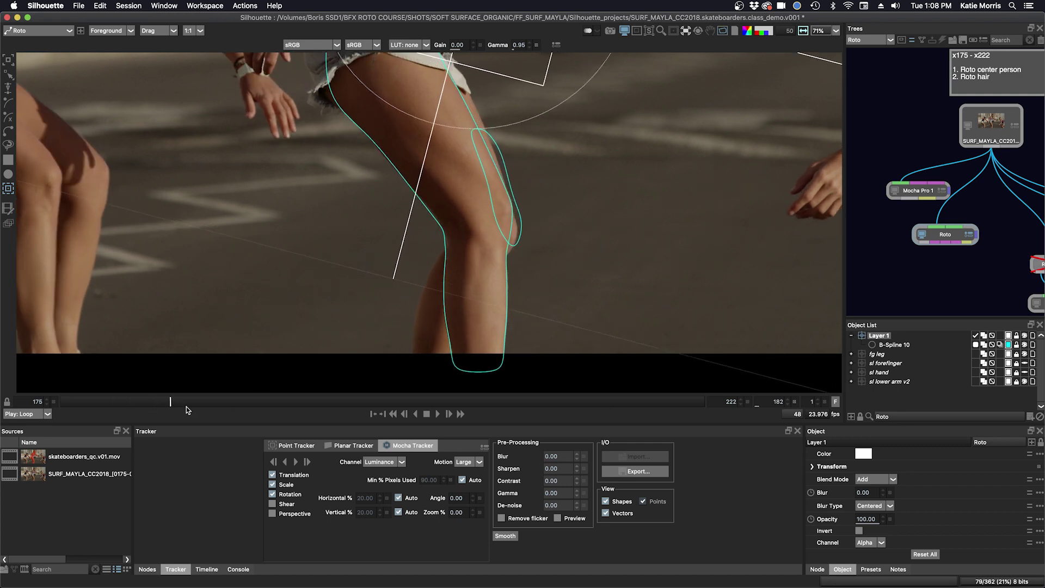
# Delete the new tracked layer's Transform:Matrix keyframes from frame 175 to 180
pyautogui.click(207, 569)
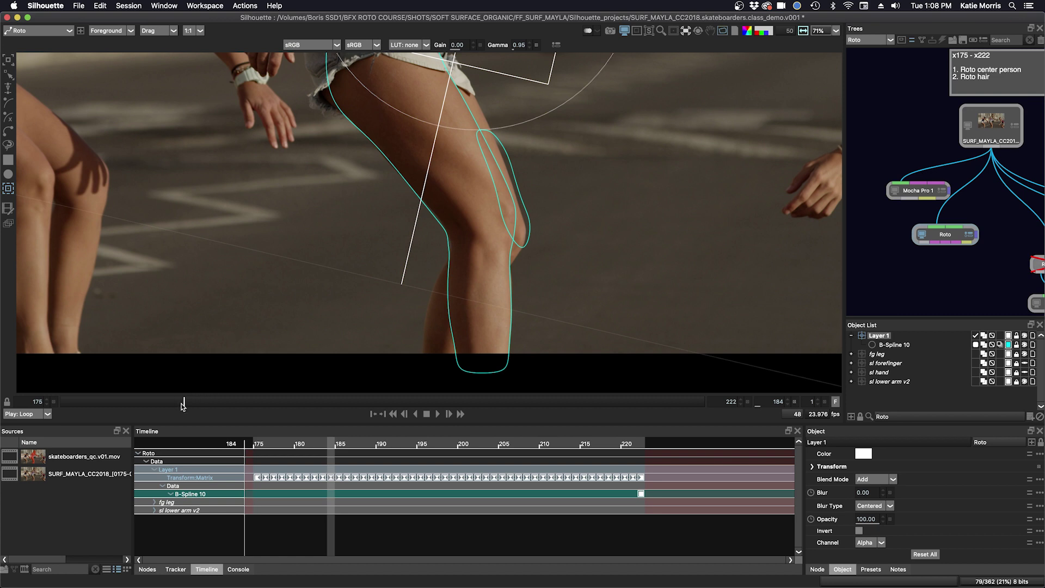
pyautogui.moveTo(183, 405); pyautogui.dragTo(143, 403)
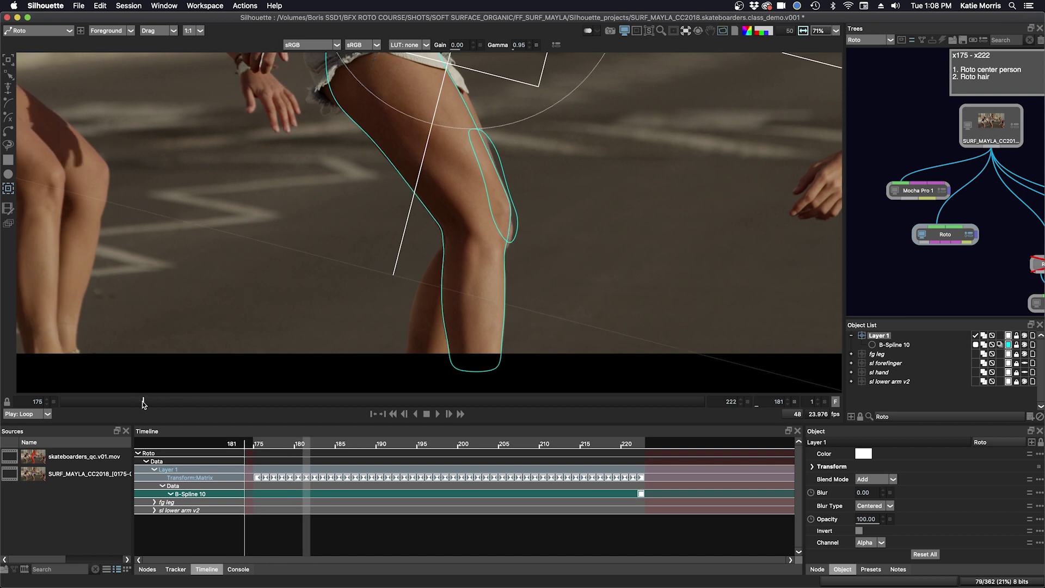
pyautogui.click(298, 477)
pyautogui.moveTo(253, 473); pyautogui.dragTo(293, 498)
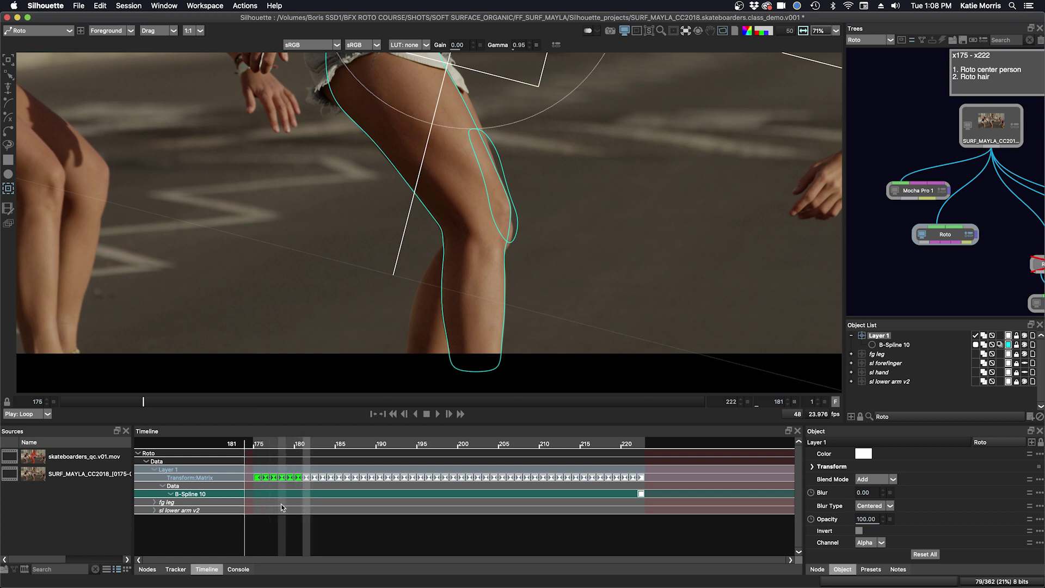
pyautogui.press('Delete')
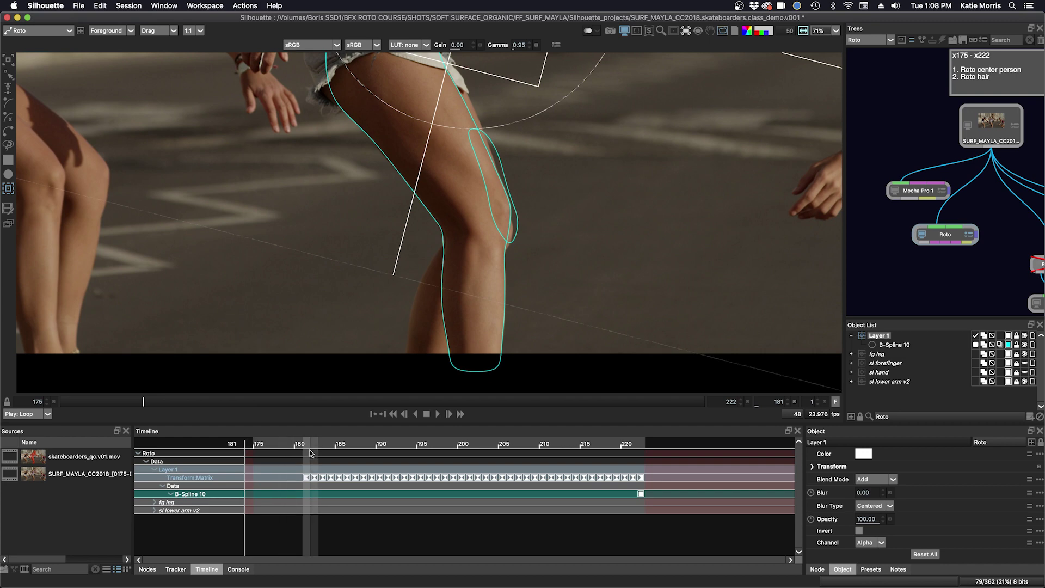
# Return to frame 222 and rename the tracked layer "bg leg upper"
pyautogui.moveTo(307, 445); pyautogui.dragTo(644, 443)
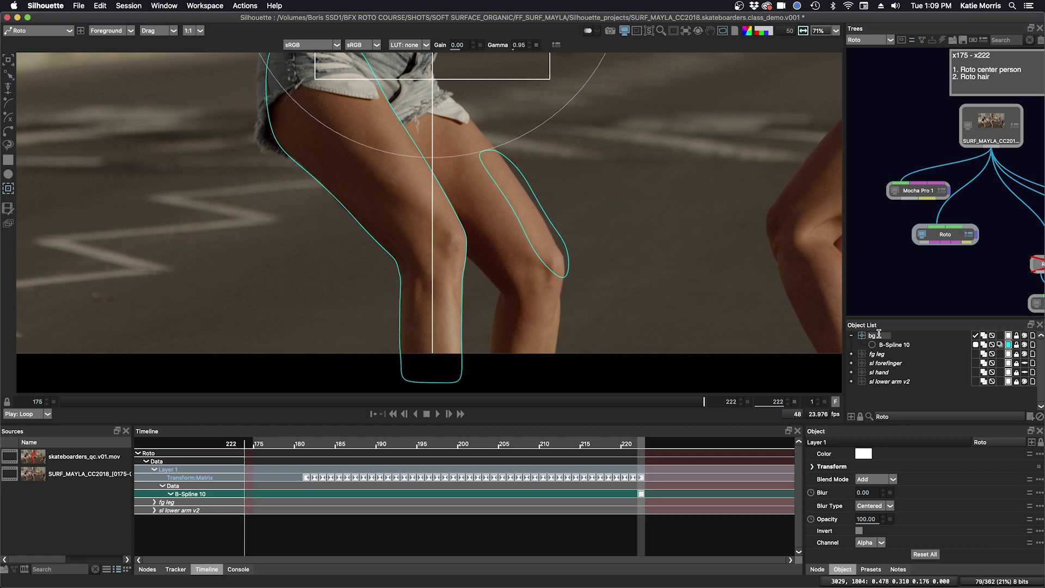
pyautogui.write('er')
pyautogui.press('Return')
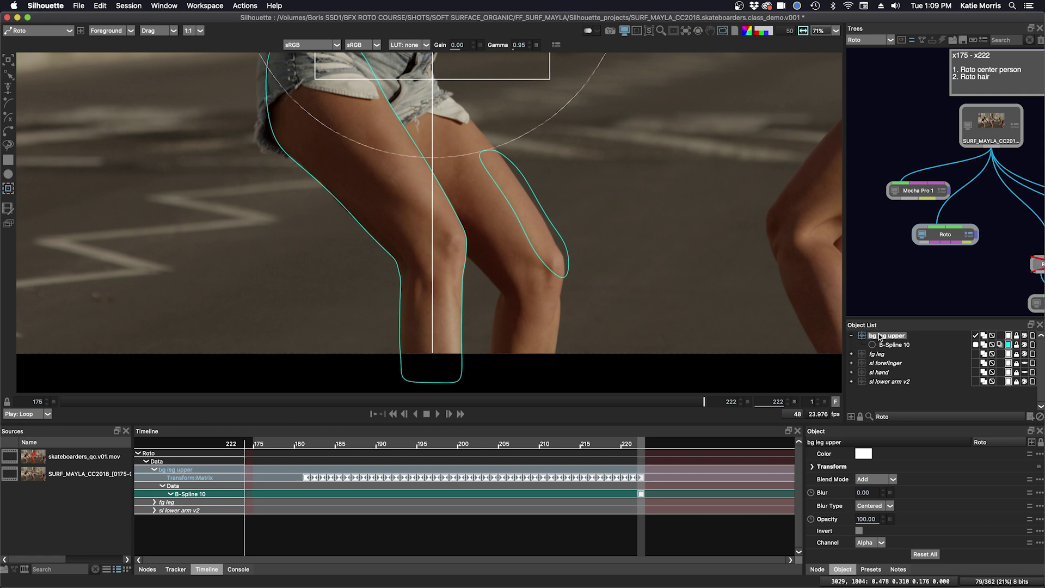
# Change B-Spline 10's color to Green and hide the shape
pyautogui.click(1008, 345)
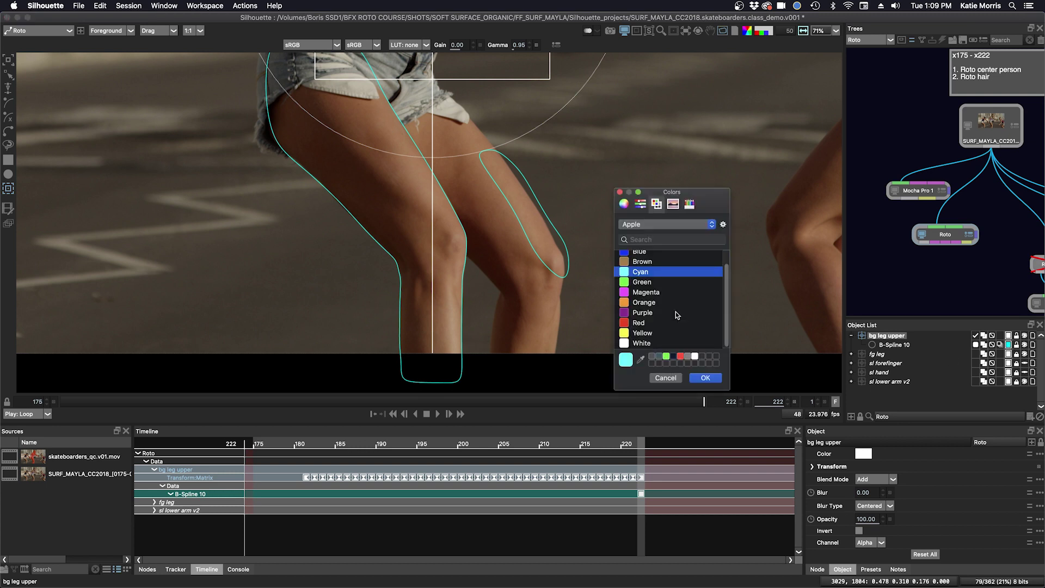
pyautogui.click(631, 282)
pyautogui.click(706, 378)
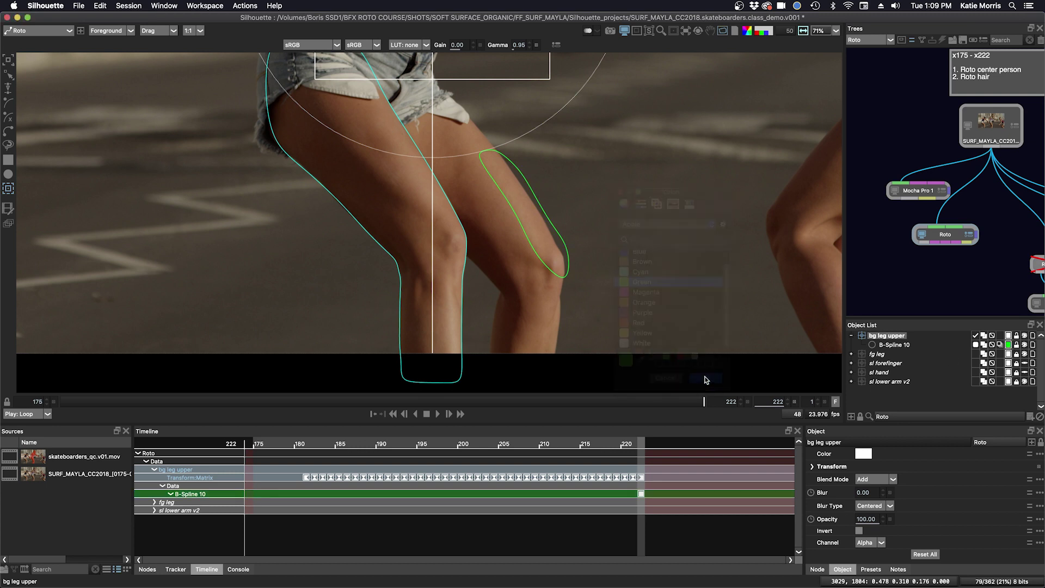
pyautogui.click(1024, 345)
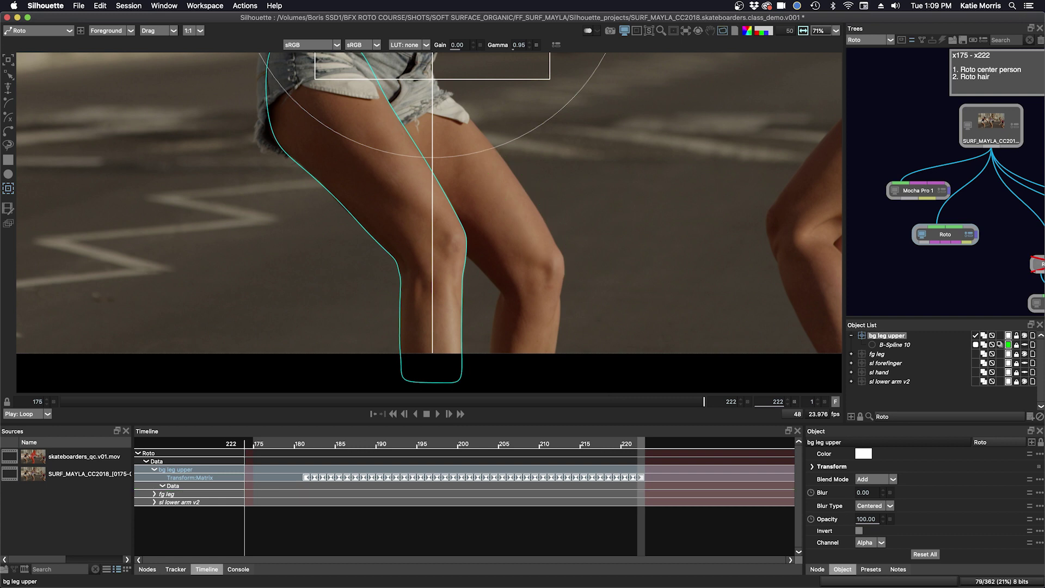
# Stabilize the view on the bg leg upper layer of the Roto node
pyautogui.click(683, 31)
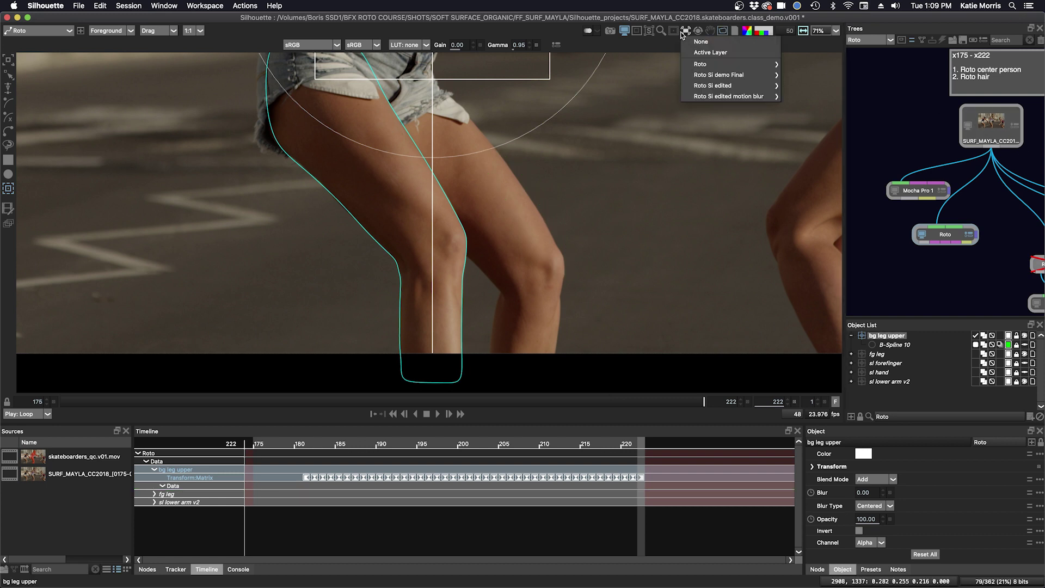
pyautogui.moveTo(701, 68)
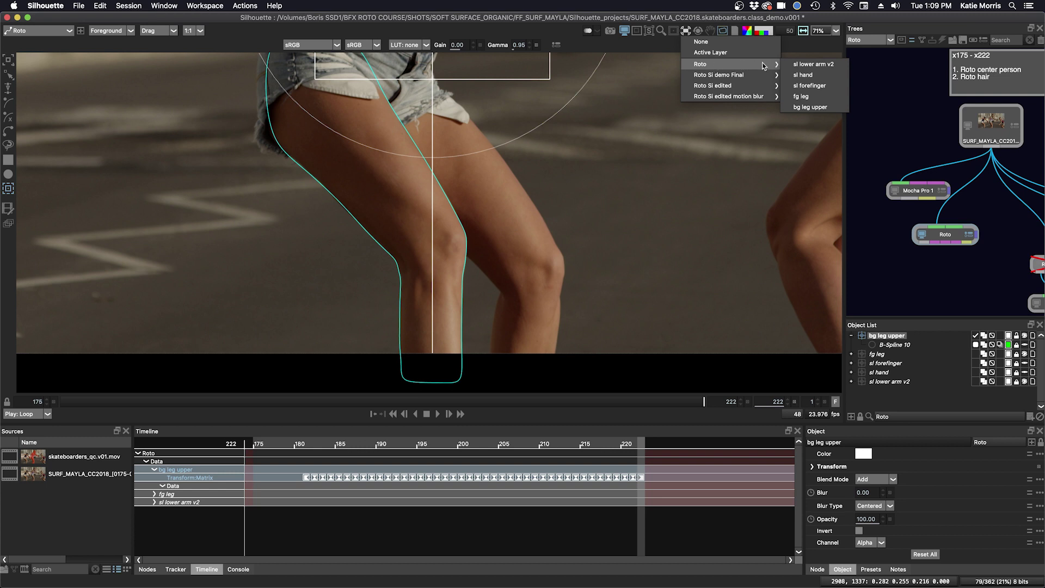
pyautogui.click(805, 109)
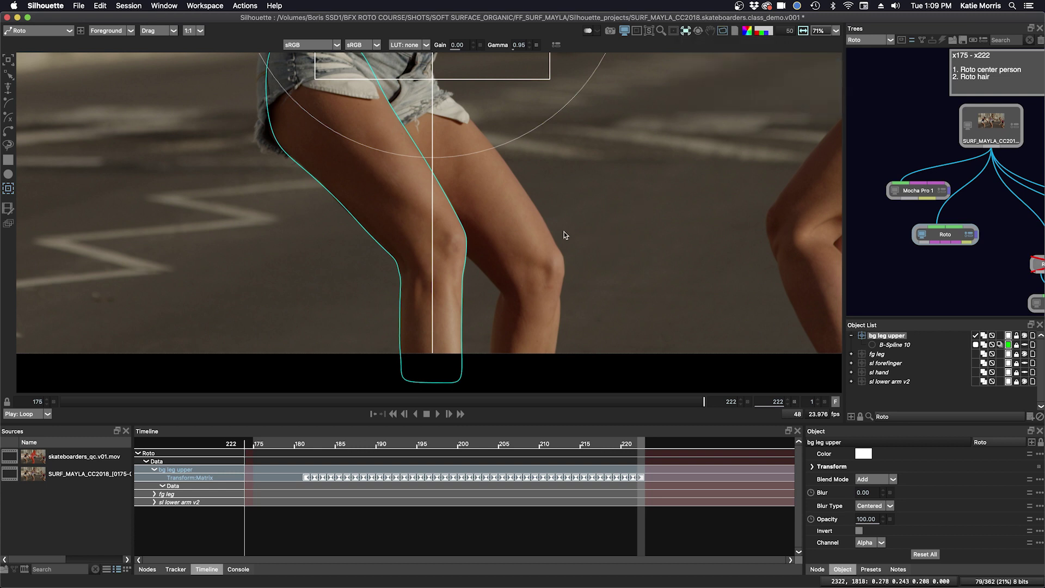
# Start a B-spline in the bg leg upper layer at frame 222, tracing from the shorts hem down the outer thigh and around the knee
pyautogui.scroll(4, 547, 210)
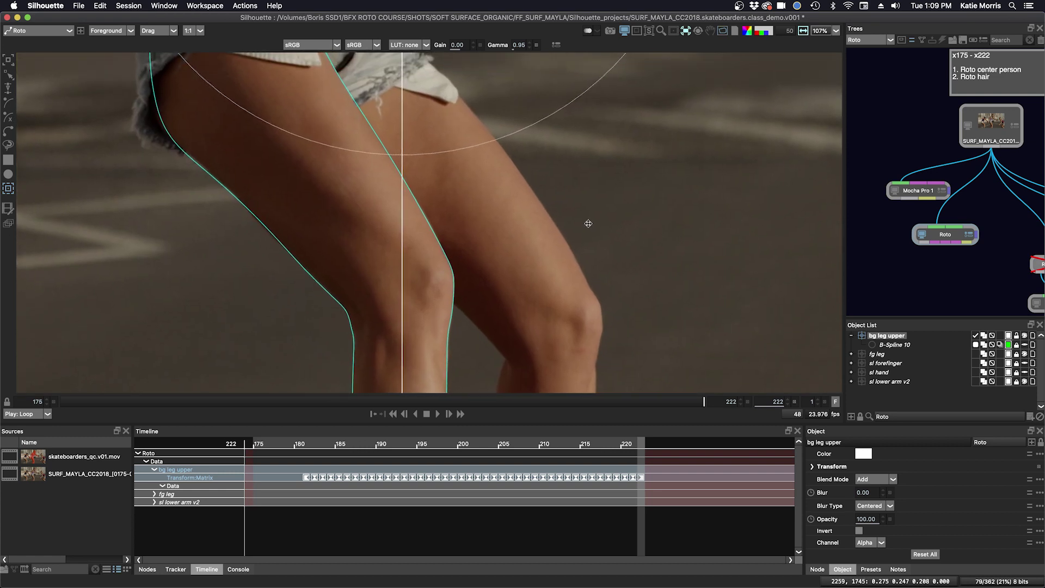
pyautogui.press('r')
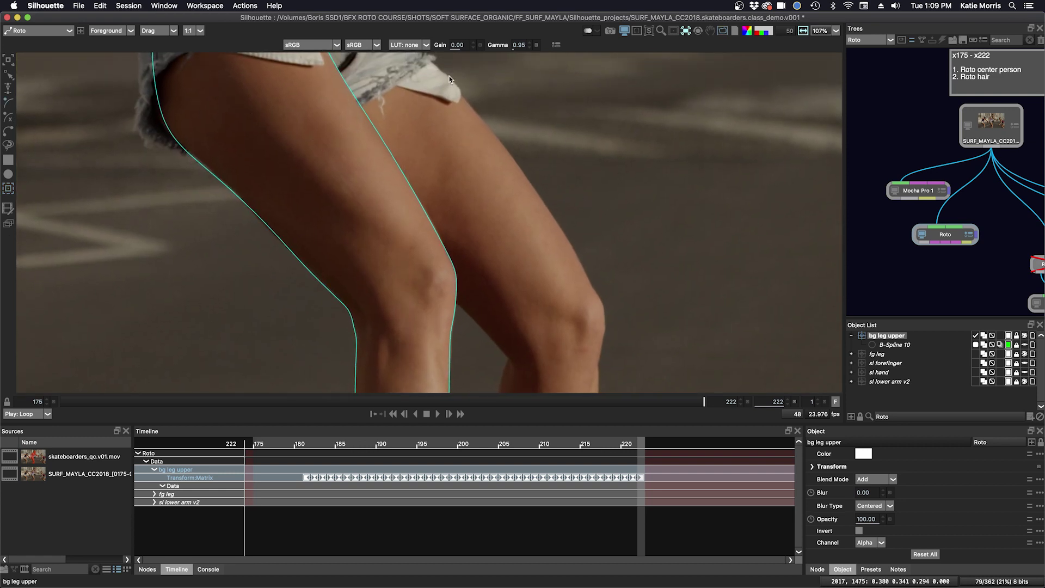
pyautogui.click(440, 76)
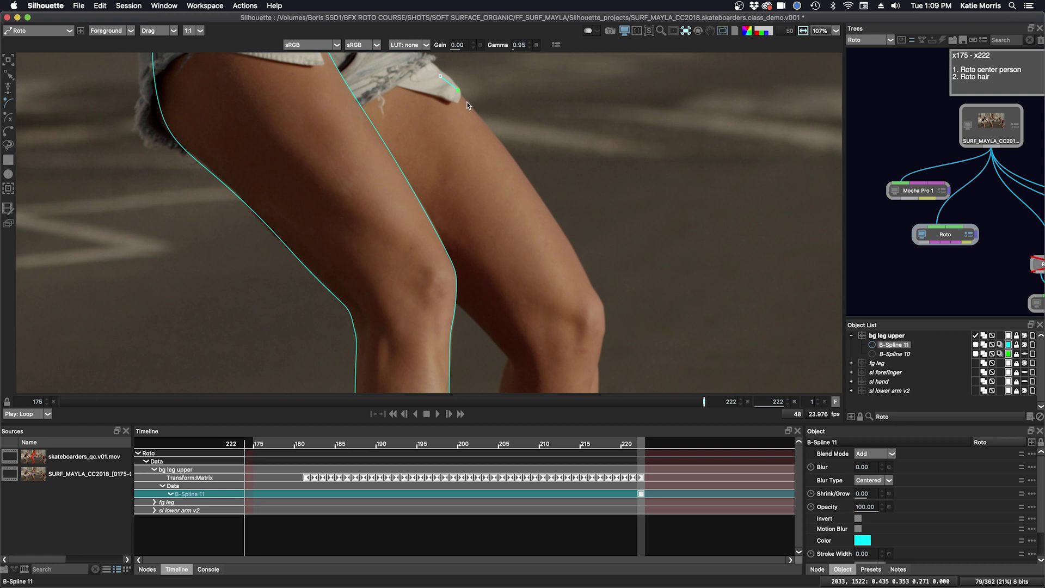
pyautogui.click(531, 182)
pyautogui.click(588, 285)
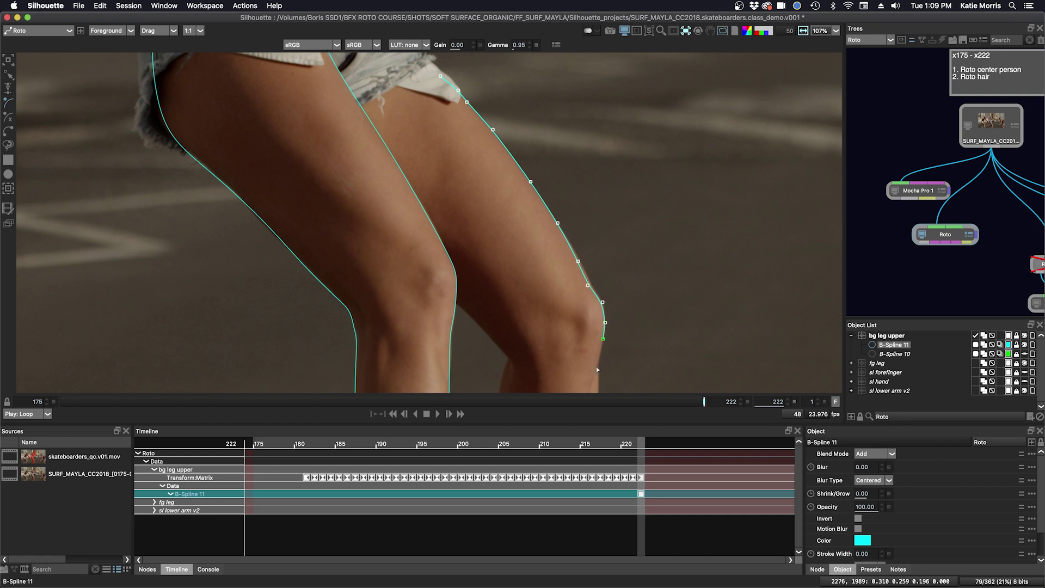
pyautogui.moveTo(579, 345); pyautogui.dragTo(572, 292)
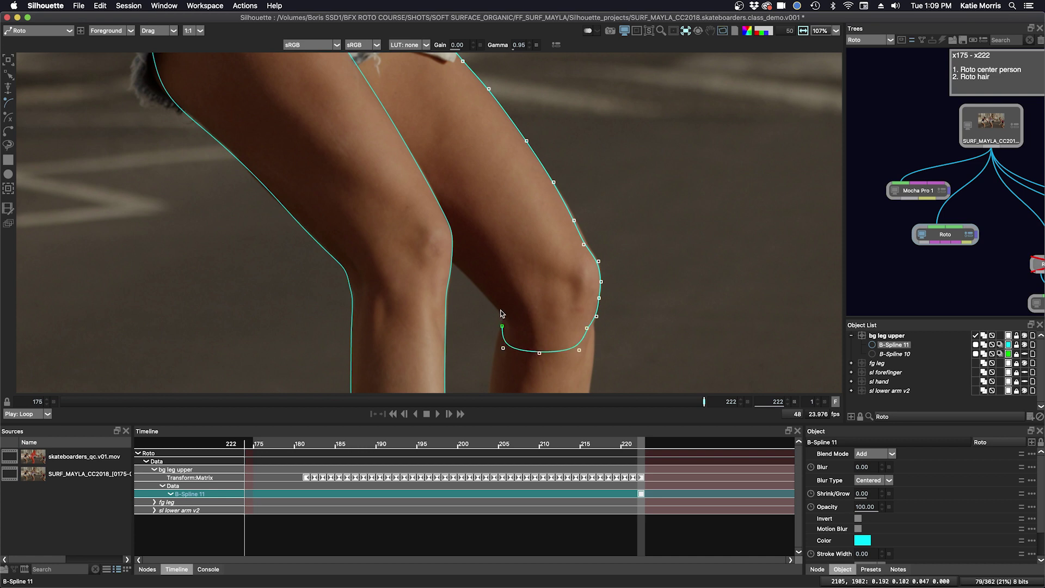
# Close the B-spline up through the foreground thigh and over the shorts, and lower its bottom points further below the background knee
pyautogui.click(441, 252)
pyautogui.moveTo(441, 219); pyautogui.dragTo(508, 316)
pyautogui.click(446, 284)
pyautogui.click(375, 220)
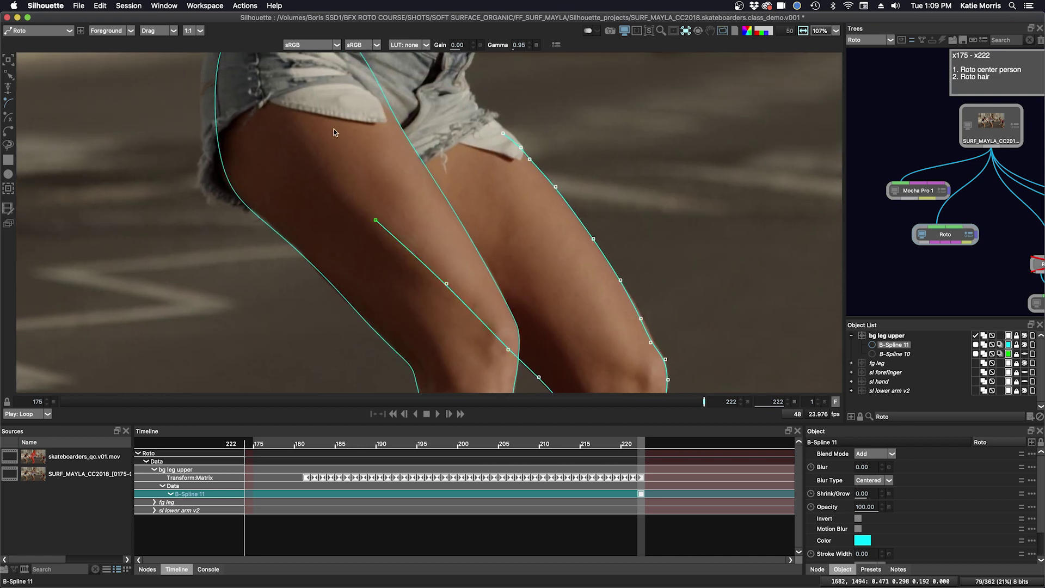
pyautogui.click(336, 142)
pyautogui.click(313, 78)
pyautogui.moveTo(355, 81); pyautogui.dragTo(349, 130)
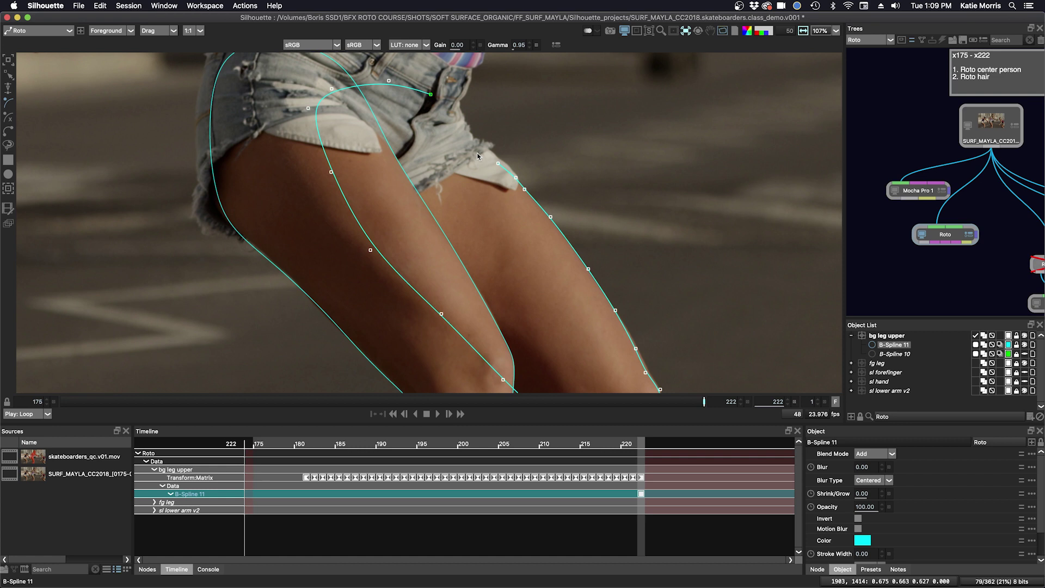
pyautogui.scroll(-5, 524, 190)
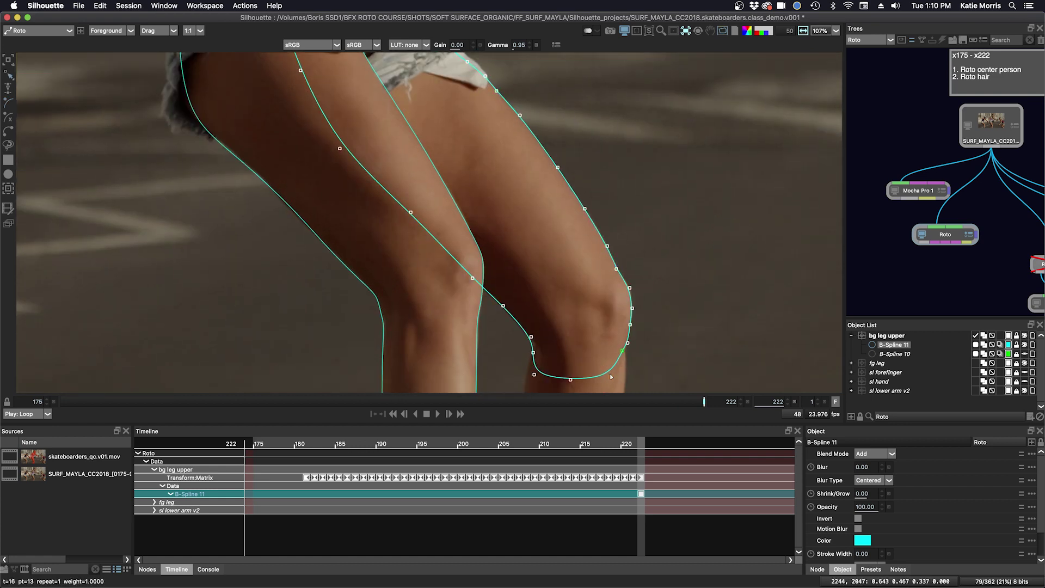
pyautogui.click(532, 375)
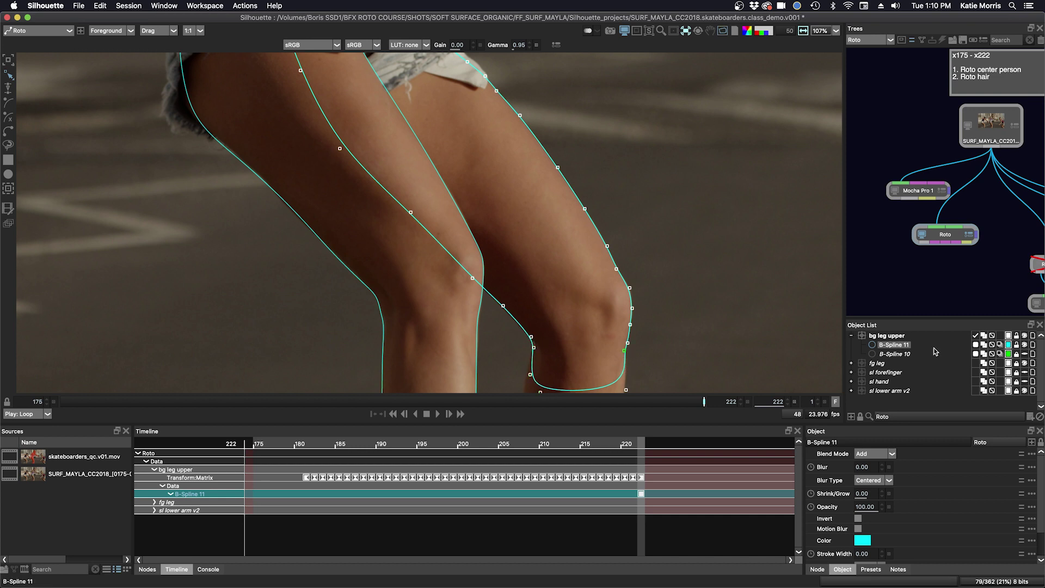
# Scrub back and forth through the frames to check how the new upper-leg shape follows the tracked background leg
pyautogui.moveTo(695, 406); pyautogui.dragTo(280, 403)
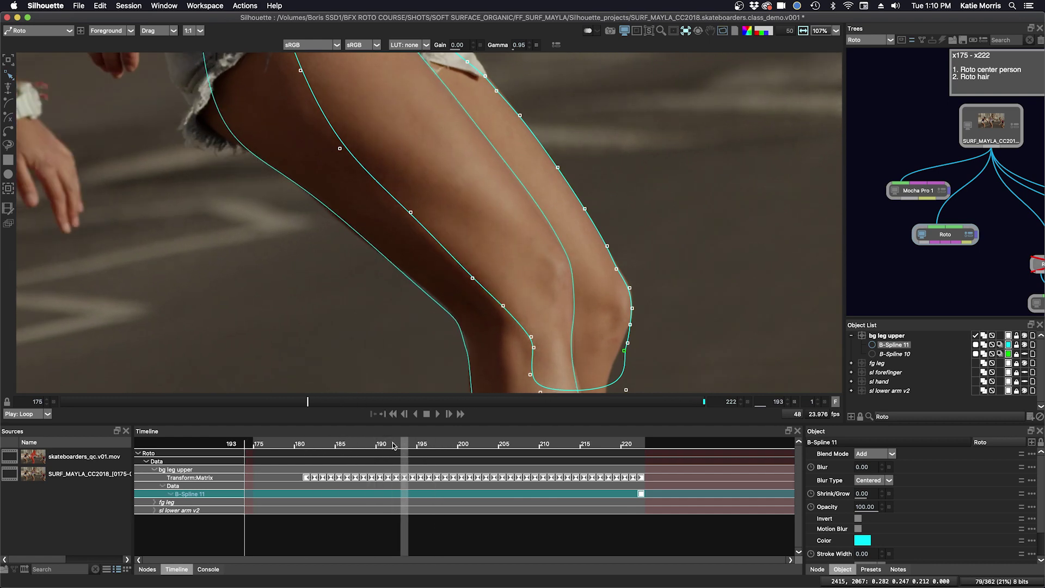
pyautogui.click(313, 447)
pyautogui.moveTo(314, 447); pyautogui.dragTo(421, 446)
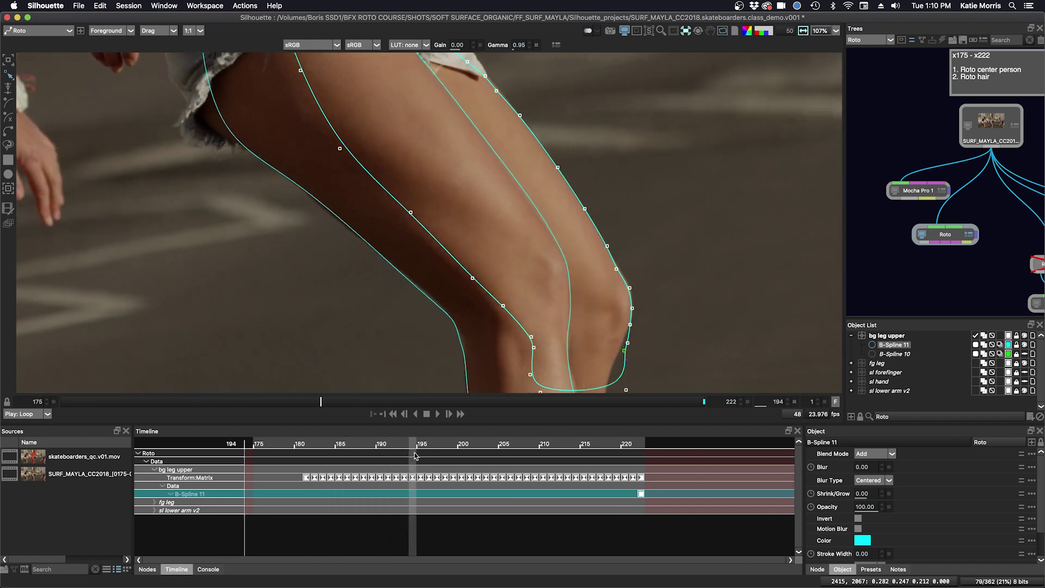